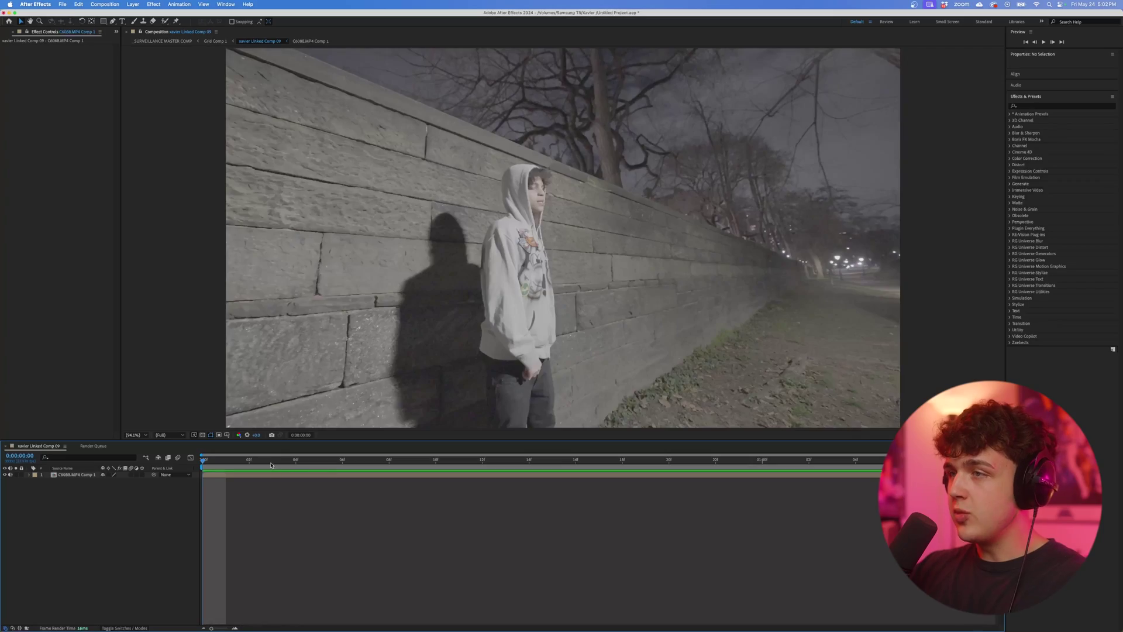
# - Create an adjustment layer above the footage and apply the Stylize Mosaic effect to it
pyautogui.rightClick(59, 500)
pyautogui.moveTo(70, 507)
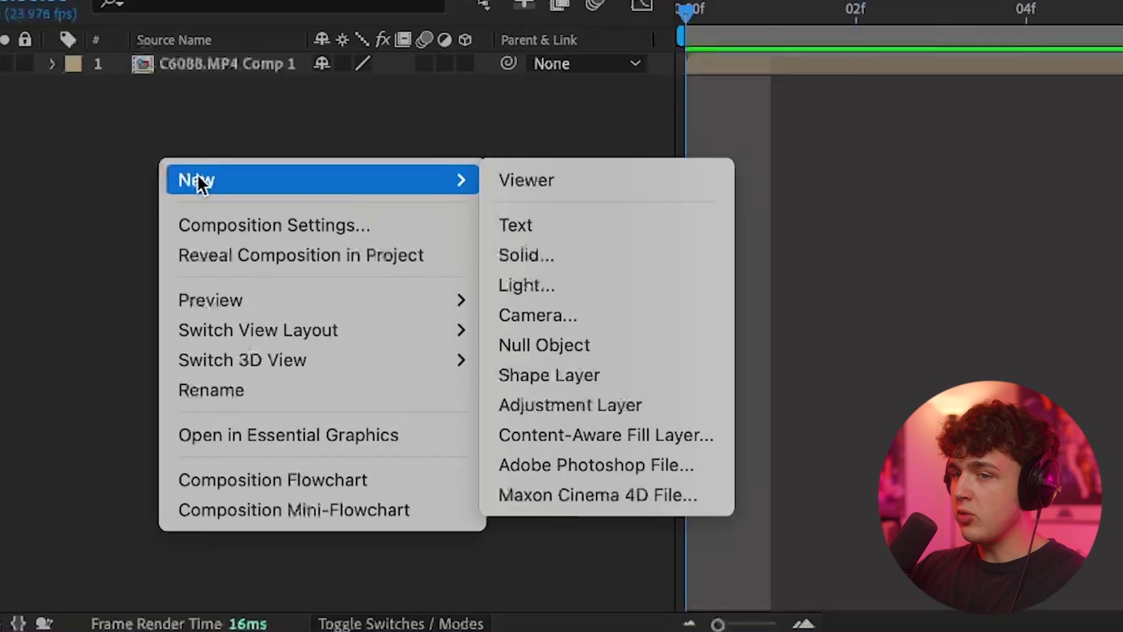
pyautogui.click(680, 402)
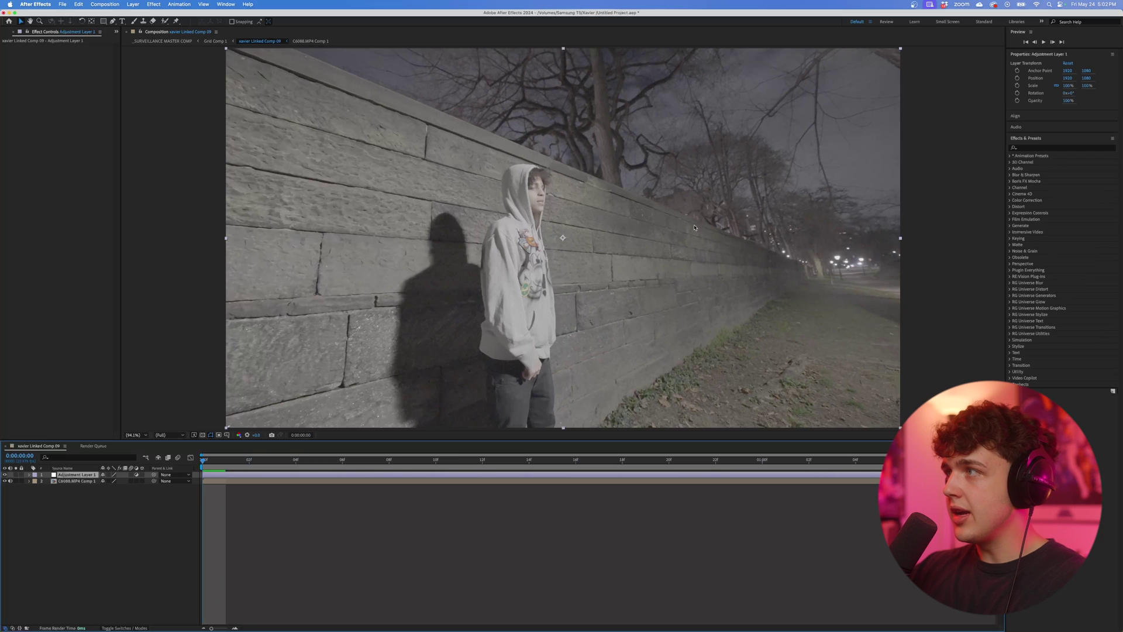
pyautogui.click(1053, 148)
pyautogui.write('mos')
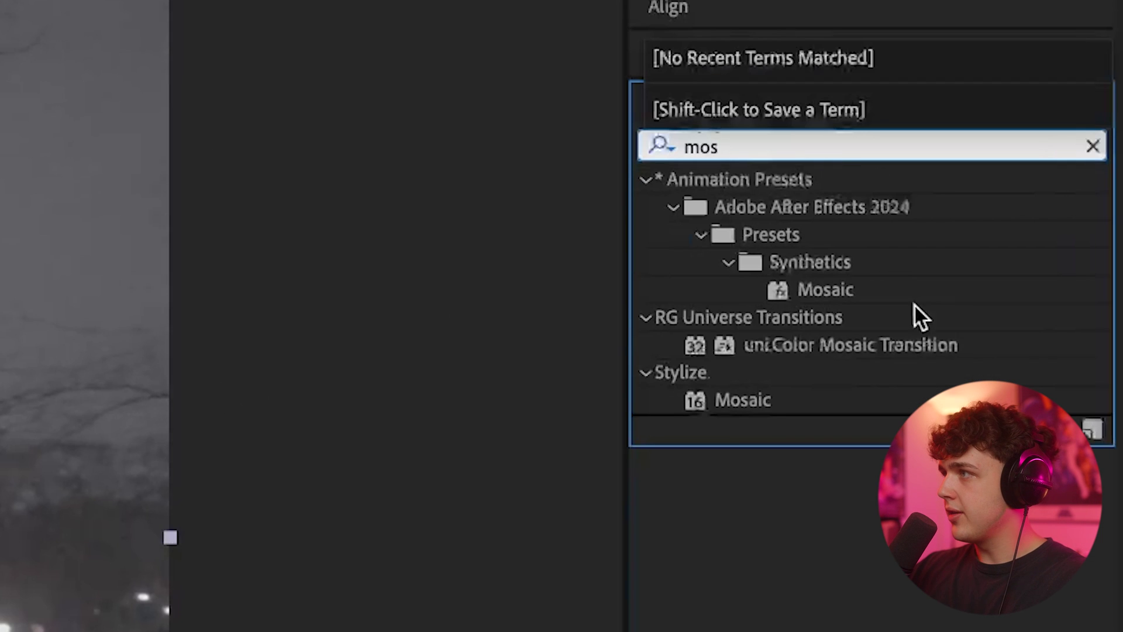
pyautogui.doubleClick(741, 400)
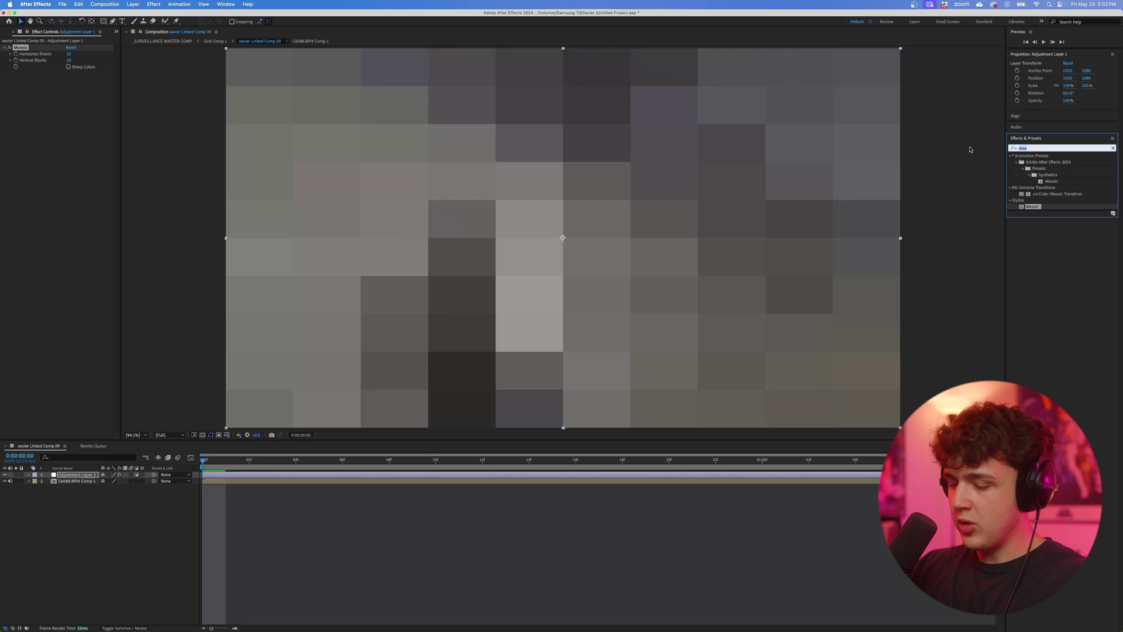
# - Apply the Add Grain effect to the adjustment layer and set its viewing mode to Final Output
pyautogui.write('grain')
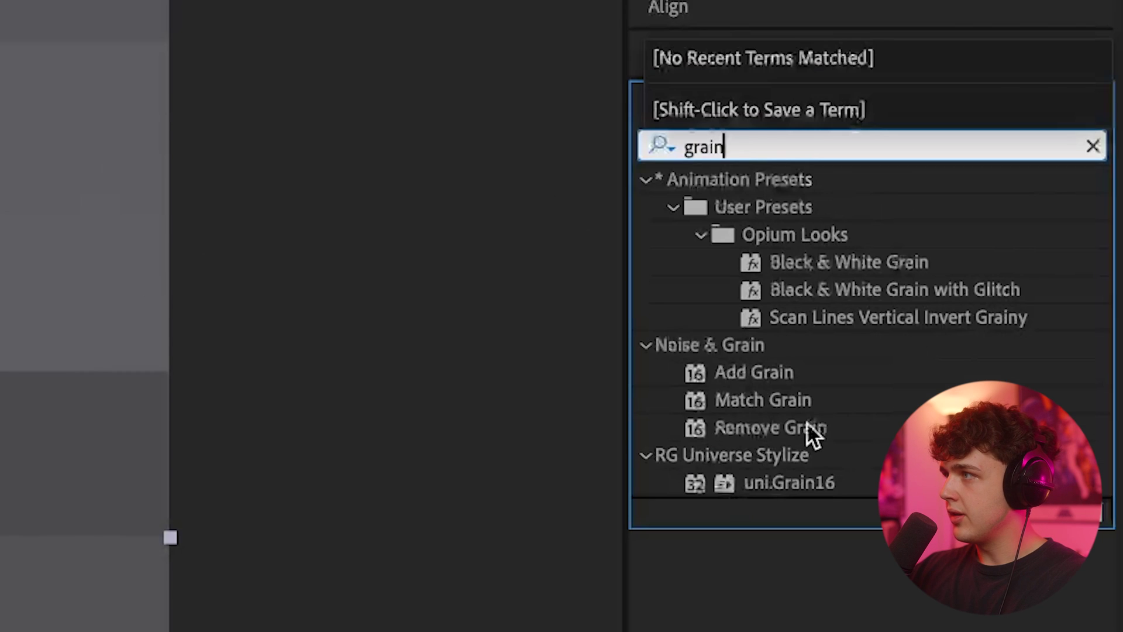
pyautogui.doubleClick(753, 372)
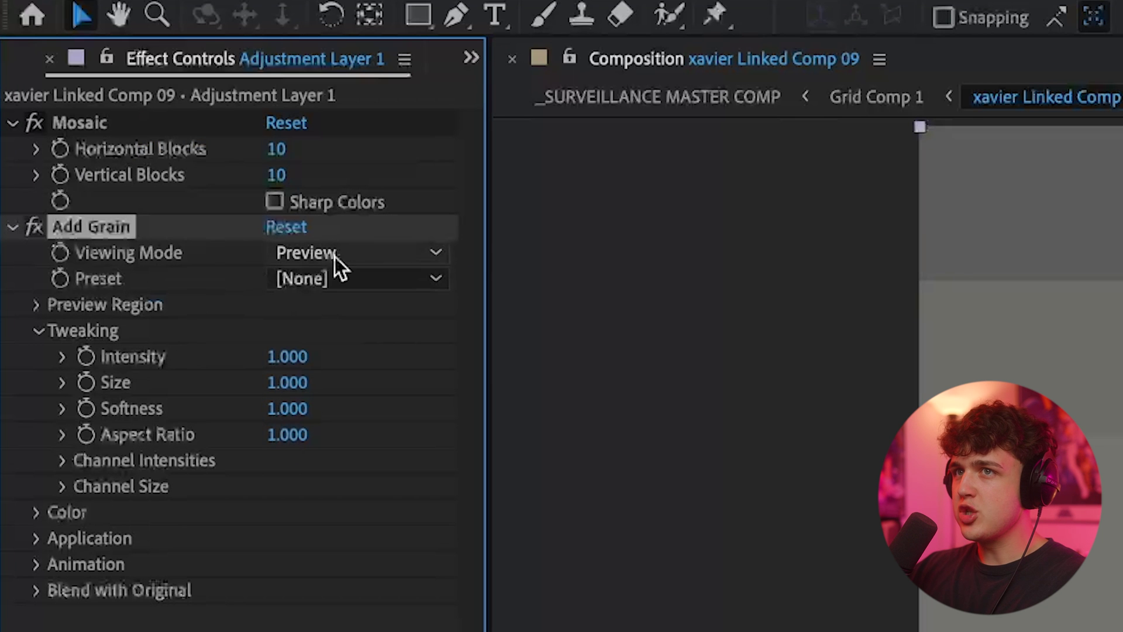
pyautogui.click(335, 256)
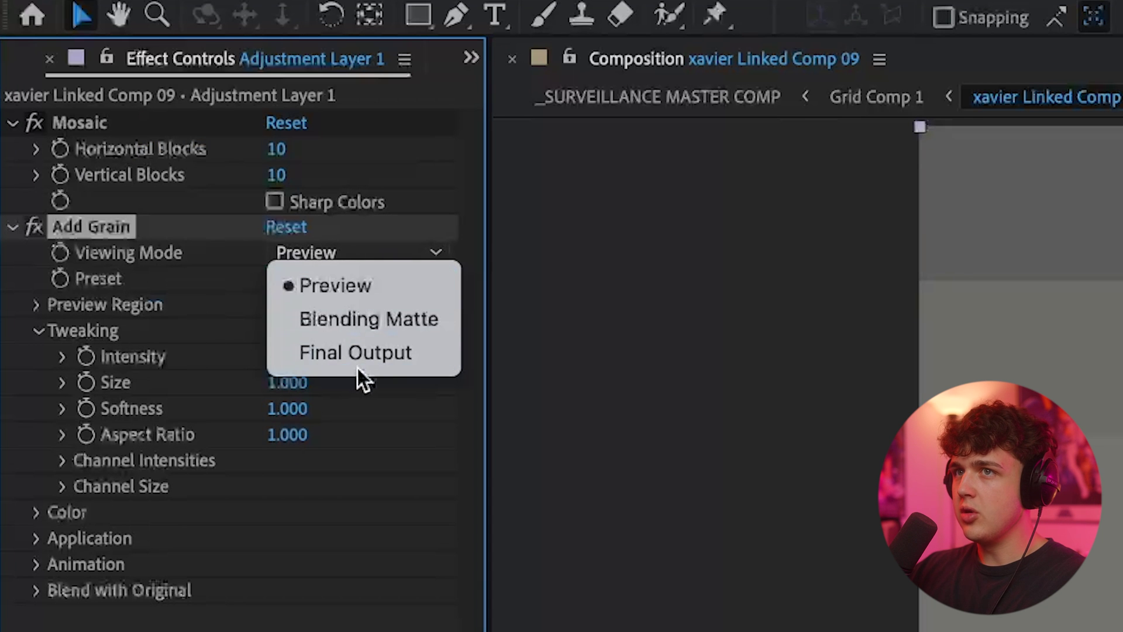
pyautogui.click(365, 352)
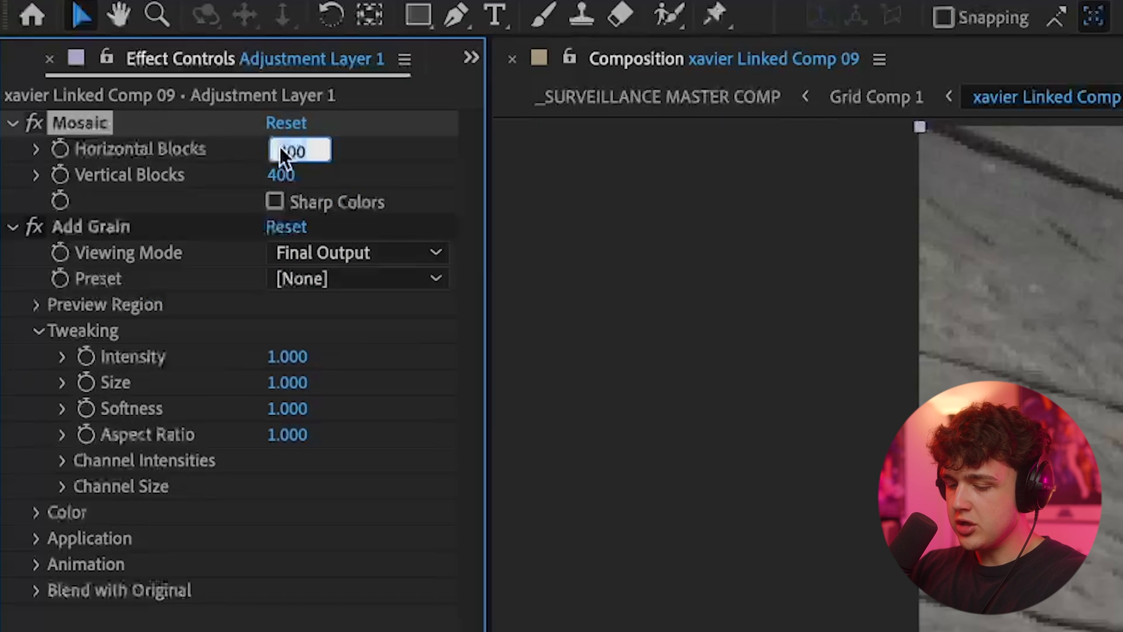
# - Set the Mosaic effect's horizontal and vertical blocks to 250
pyautogui.write('250')
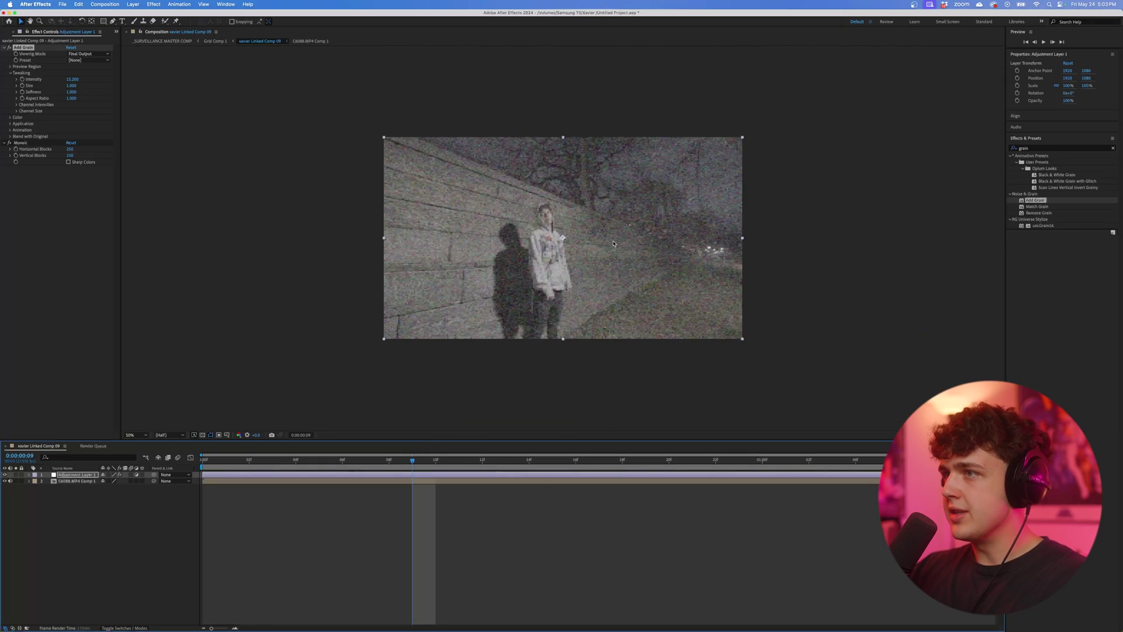
pyautogui.scroll(-1, 610, 246)
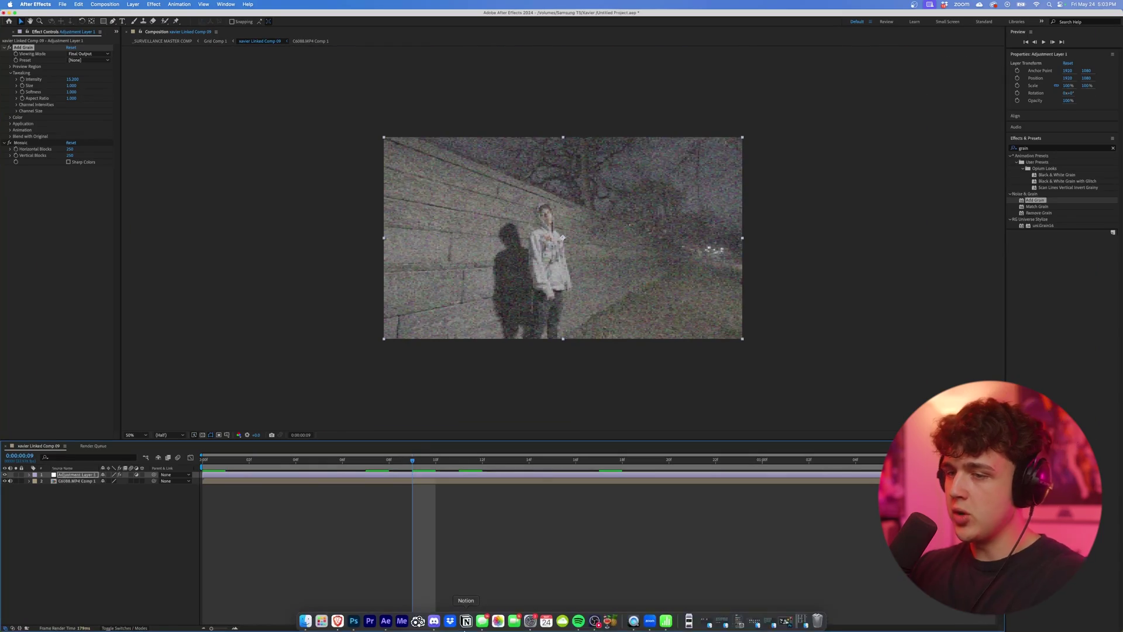
# - Switch to the browser and look through the YouTube results for security cam overlay videos
pyautogui.click(477, 620)
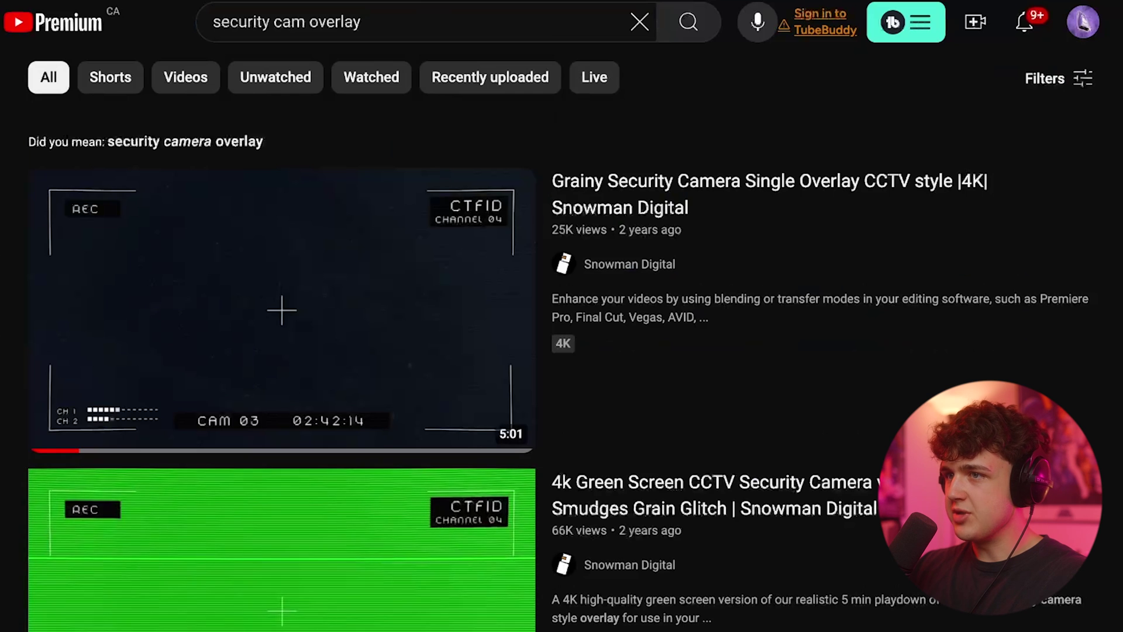
pyautogui.scroll(-5, 562, 339)
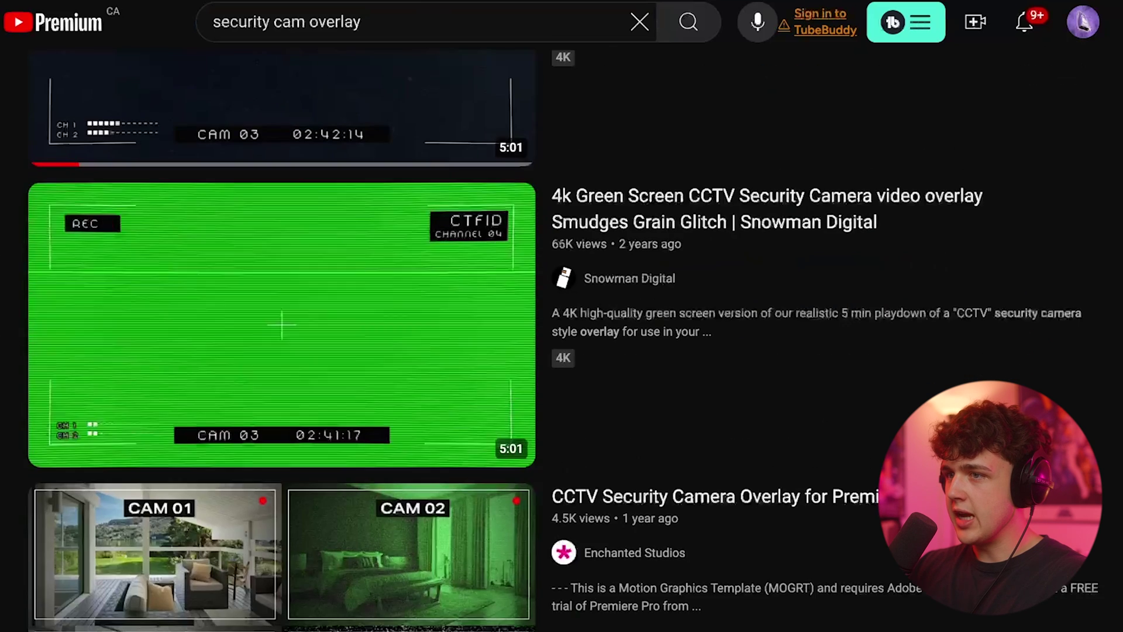
pyautogui.scroll(-5, 261, 386)
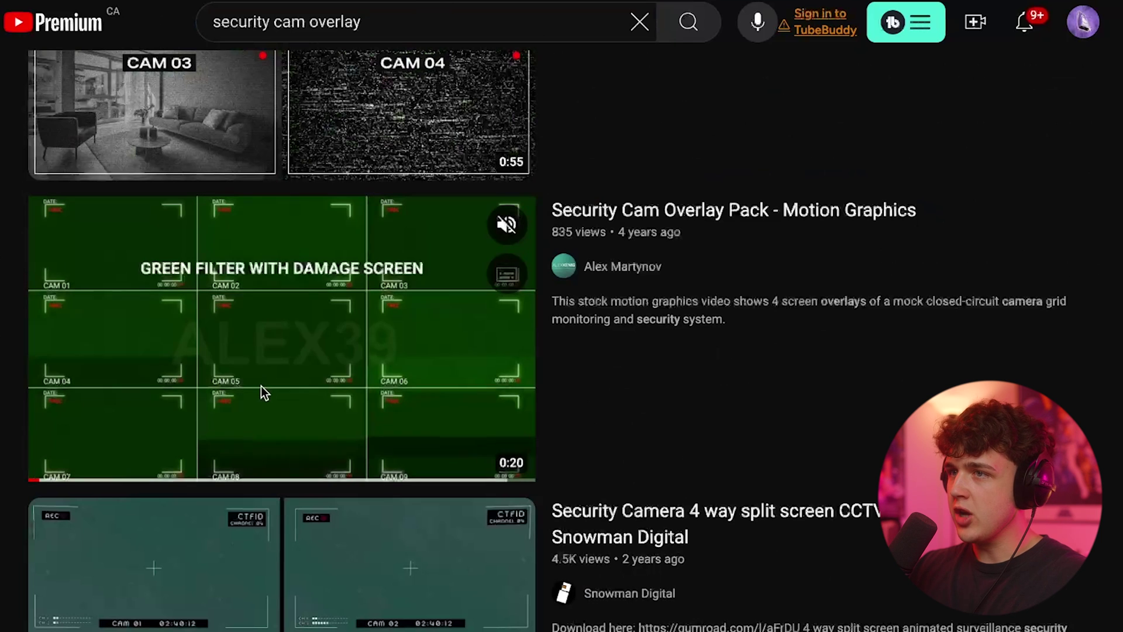
pyautogui.scroll(-3, 261, 386)
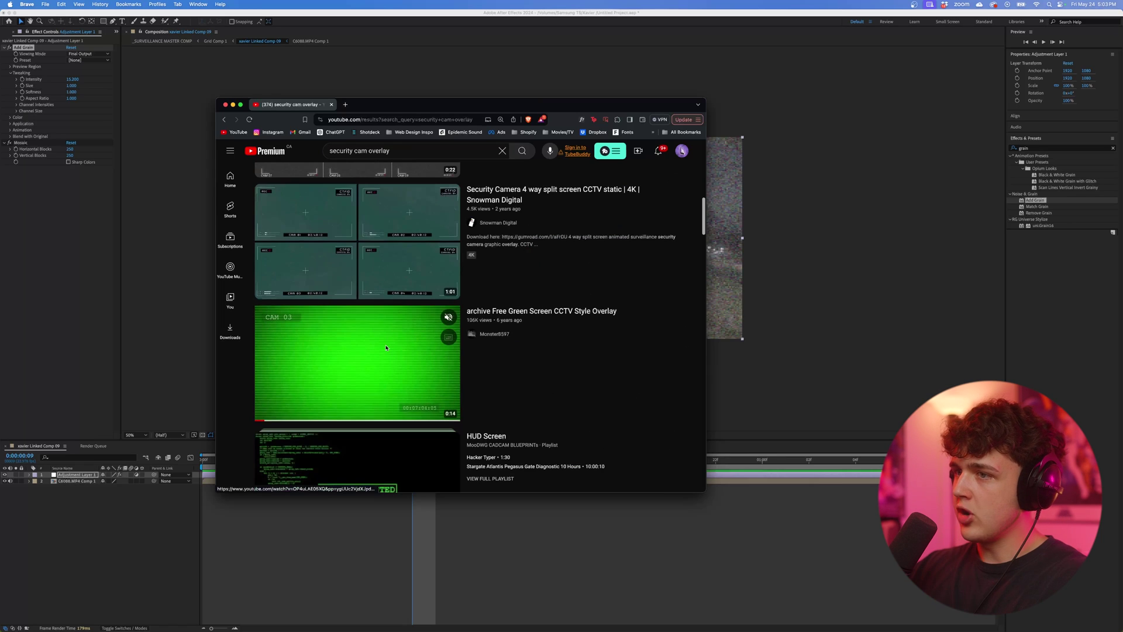
pyautogui.scroll(-10, 386, 348)
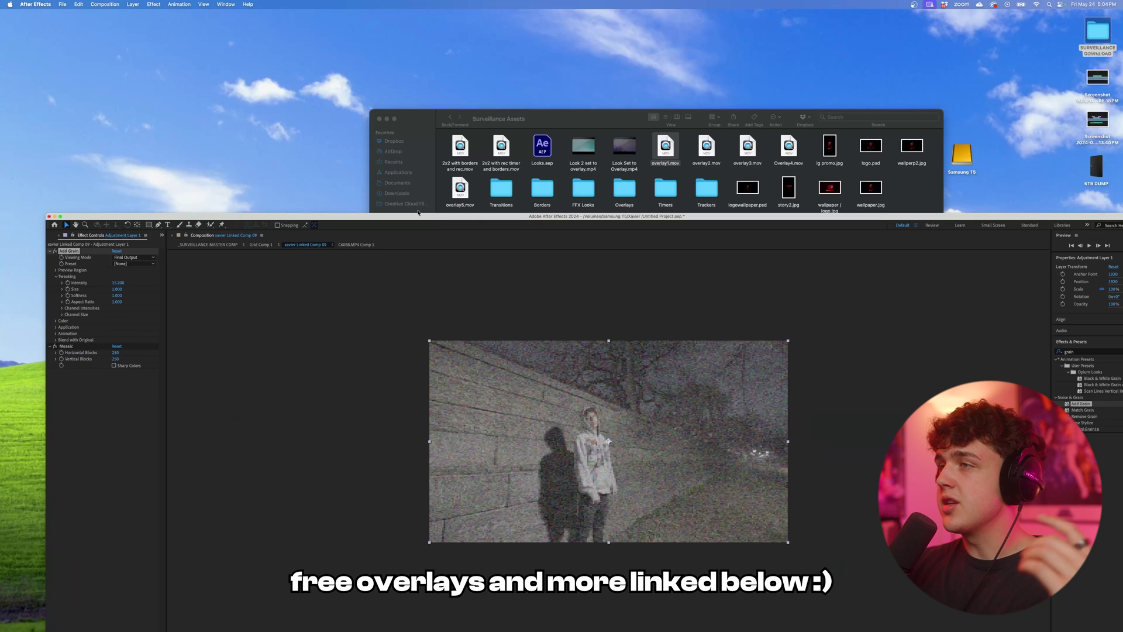
# - Add overlay1.mov and the Red Basic.png face tracker from the Surveillance Assets folders to the After Effects composition
pyautogui.moveTo(665, 361); pyautogui.dragTo(664, 491)
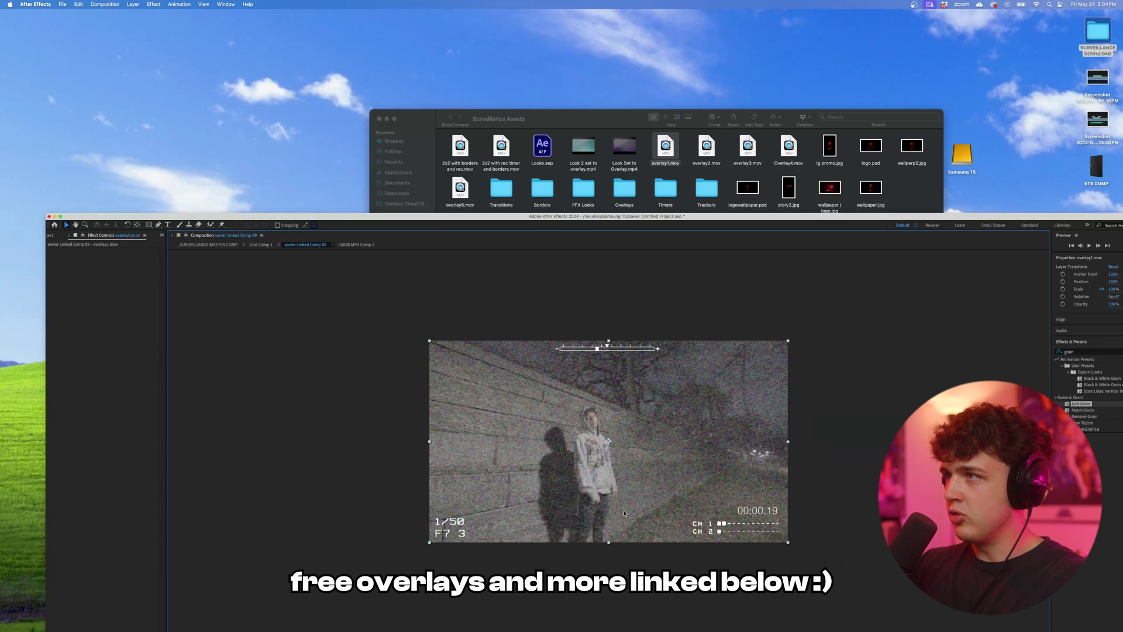
pyautogui.click(712, 196)
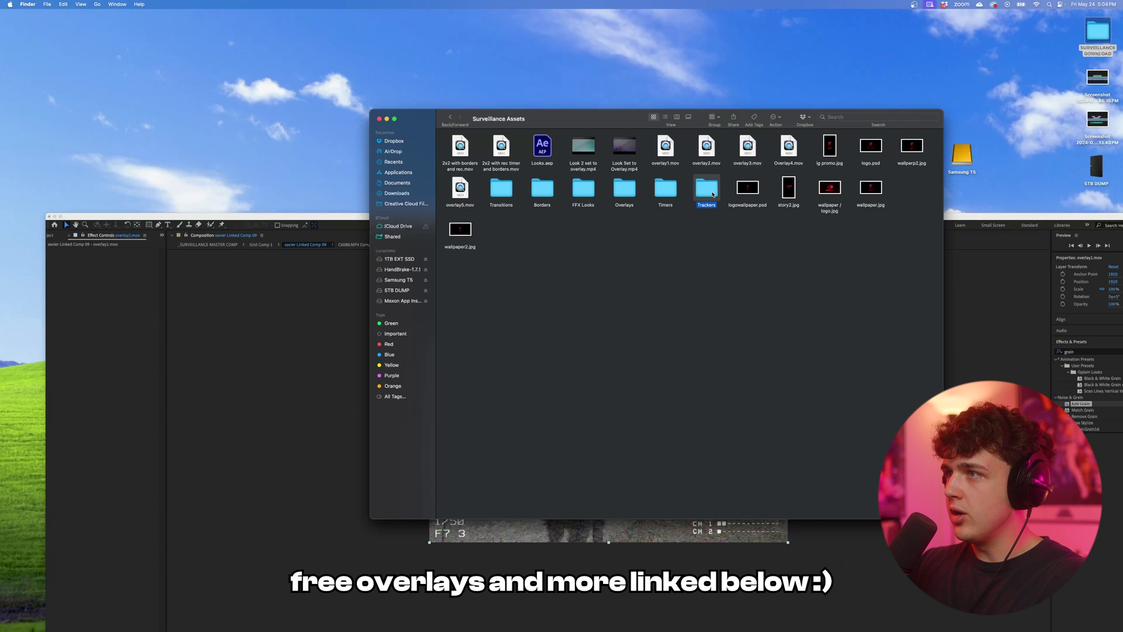
pyautogui.doubleClick(713, 195)
pyautogui.doubleClick(503, 147)
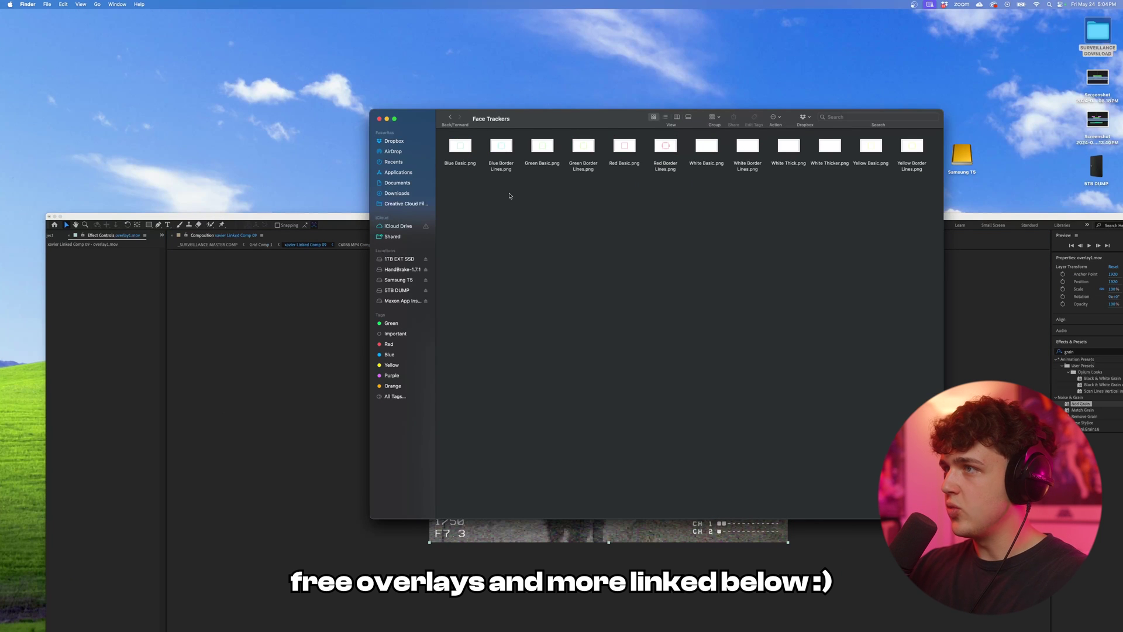
pyautogui.moveTo(624, 146); pyautogui.dragTo(628, 479)
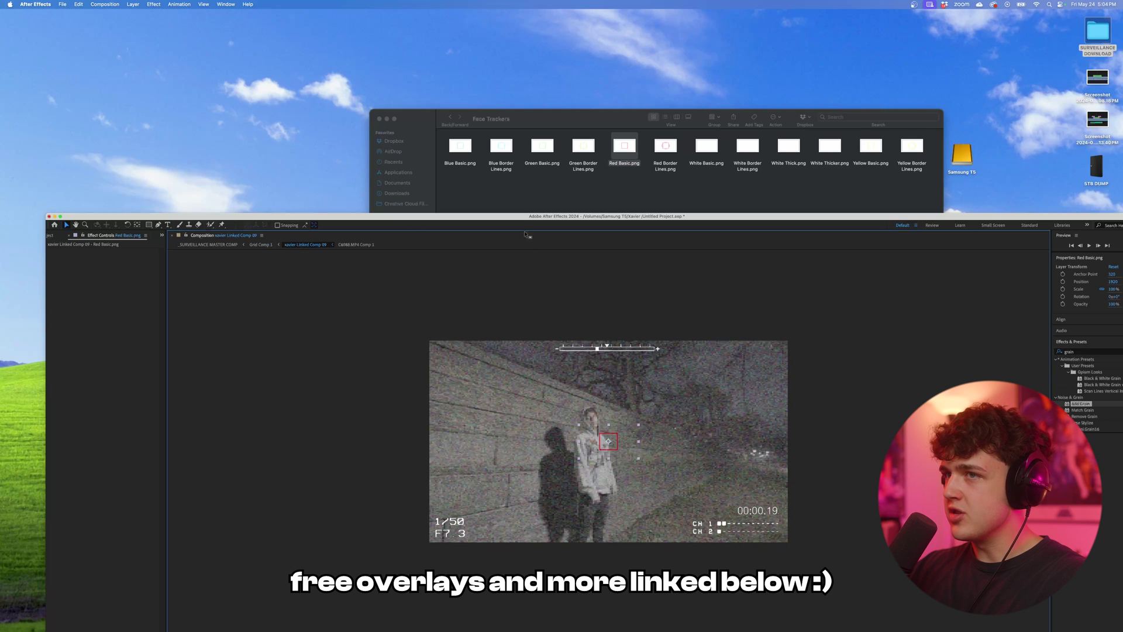
pyautogui.click(59, 216)
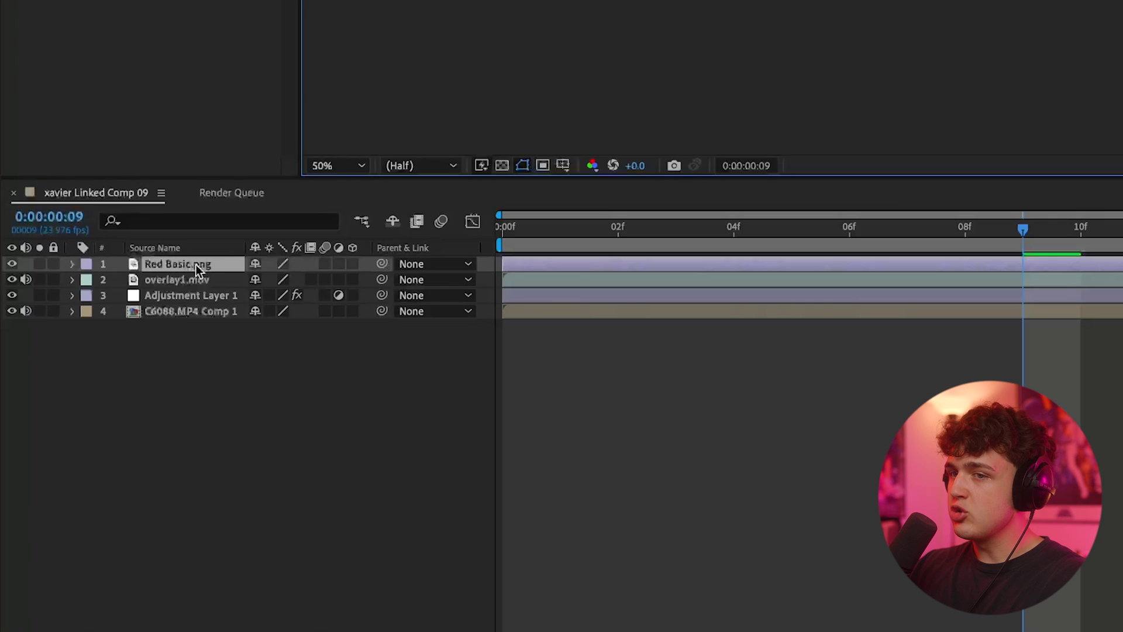
# - Move the Red Basic.png layer below the adjustment layer and keyframe its position and scale around the face at the first frame
pyautogui.moveTo(195, 264); pyautogui.dragTo(218, 304)
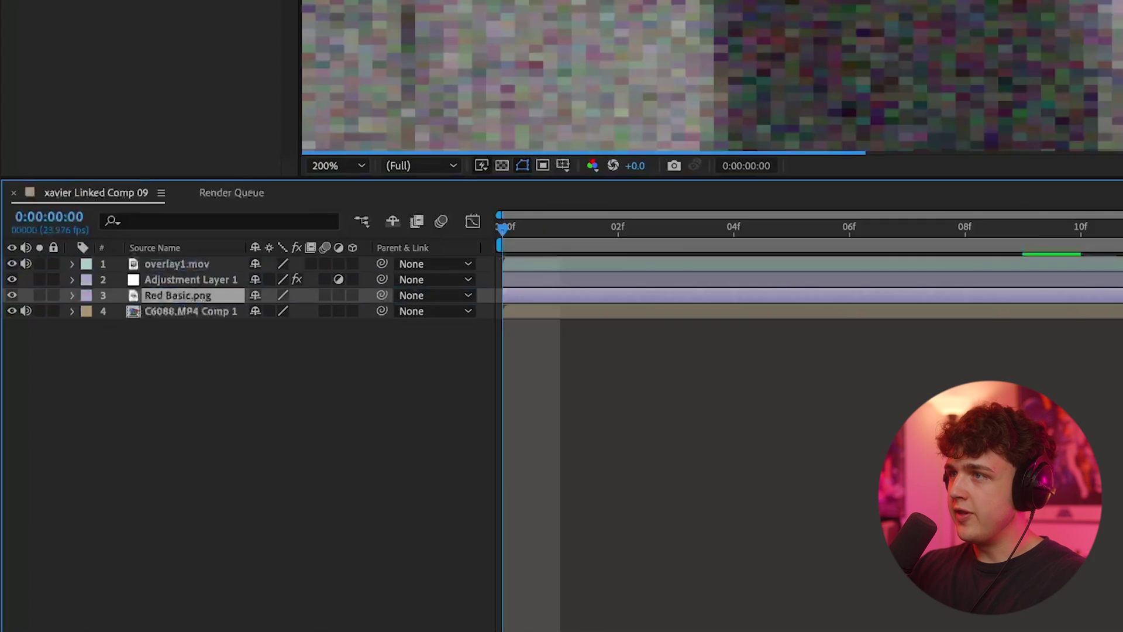
pyautogui.click(73, 297)
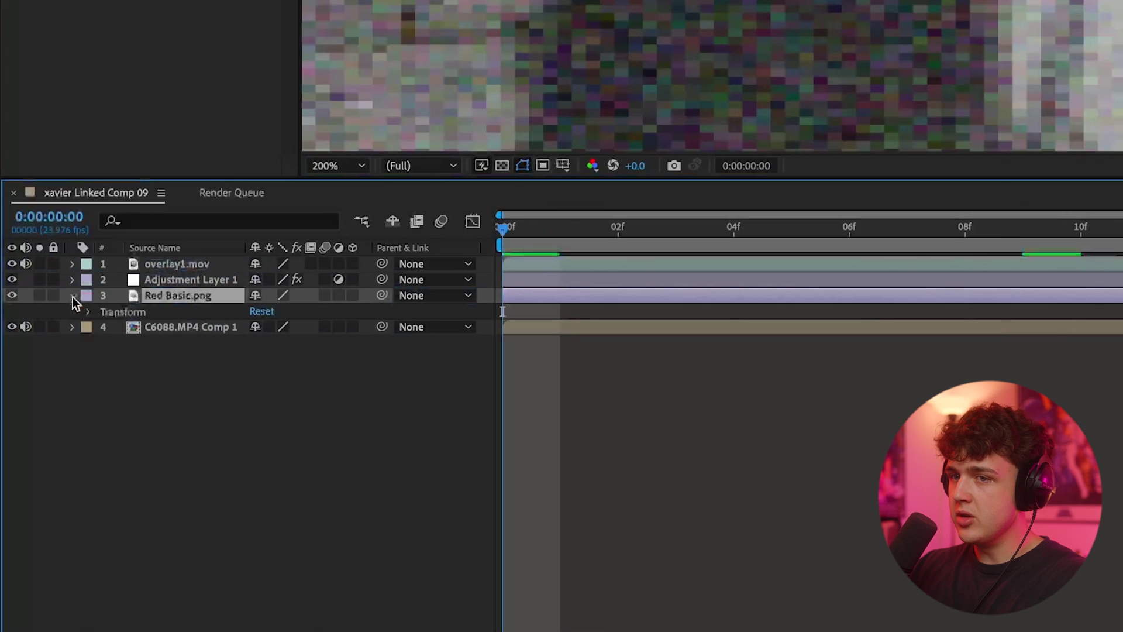
pyautogui.click(89, 311)
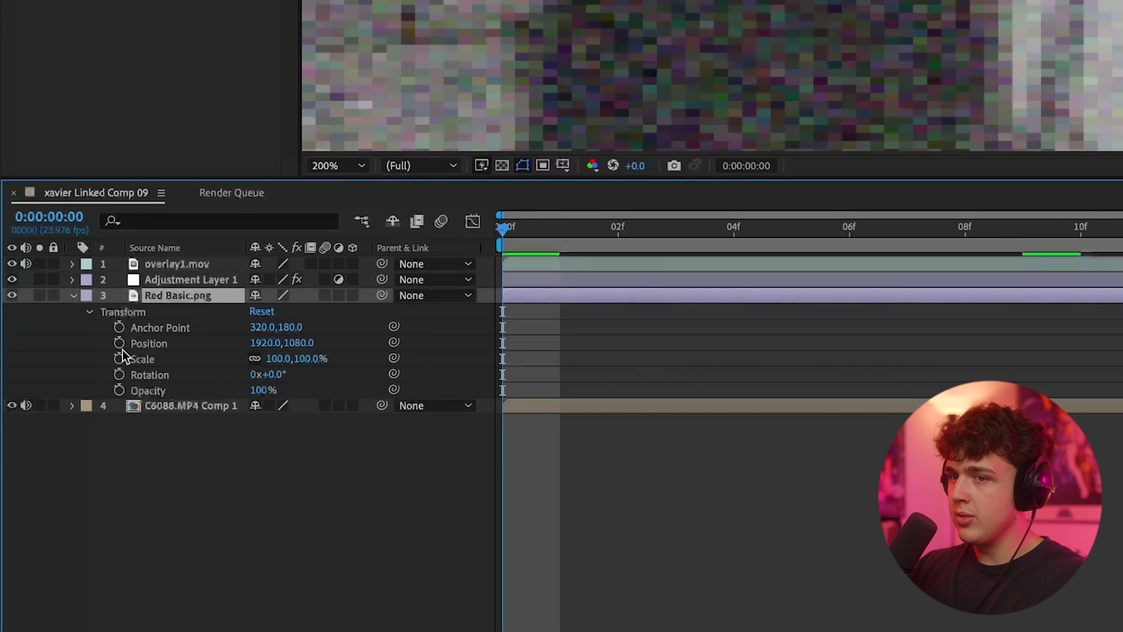
pyautogui.click(118, 357)
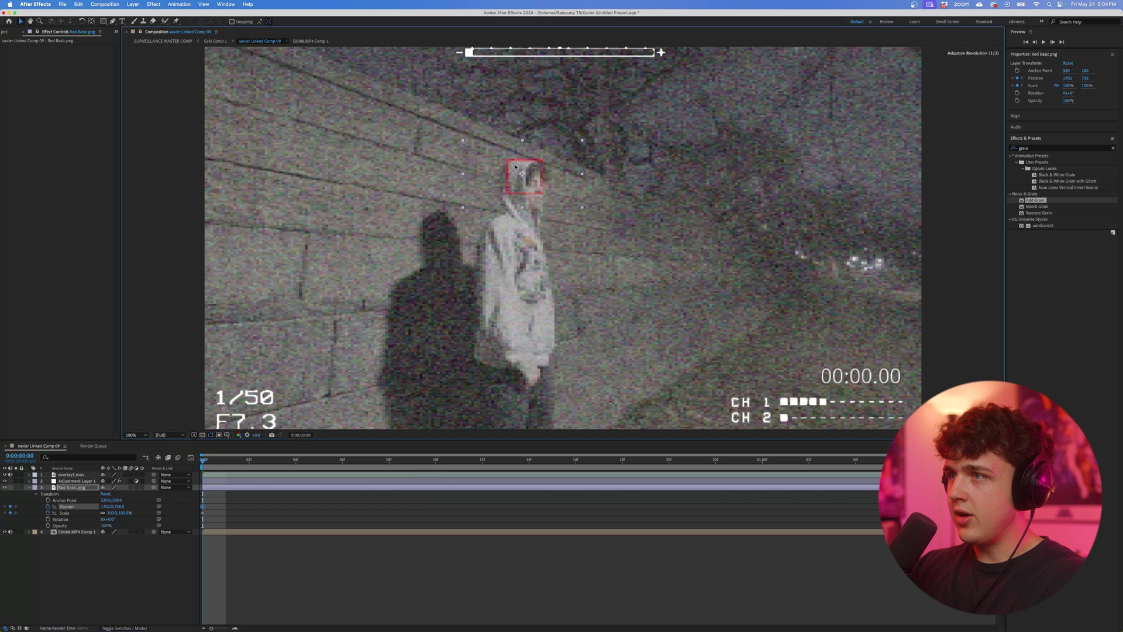
pyautogui.moveTo(112, 512); pyautogui.dragTo(143, 514)
pyautogui.moveTo(528, 200); pyautogui.dragTo(532, 215)
# - Keyframe the red tracker box around the face at 0:00:00:22 with a scale of 142%, and play back the tracking from the start
pyautogui.moveTo(202, 459); pyautogui.dragTo(715, 461)
pyautogui.moveTo(553, 221); pyautogui.dragTo(570, 233)
pyautogui.moveTo(126, 513); pyautogui.dragTo(103, 513)
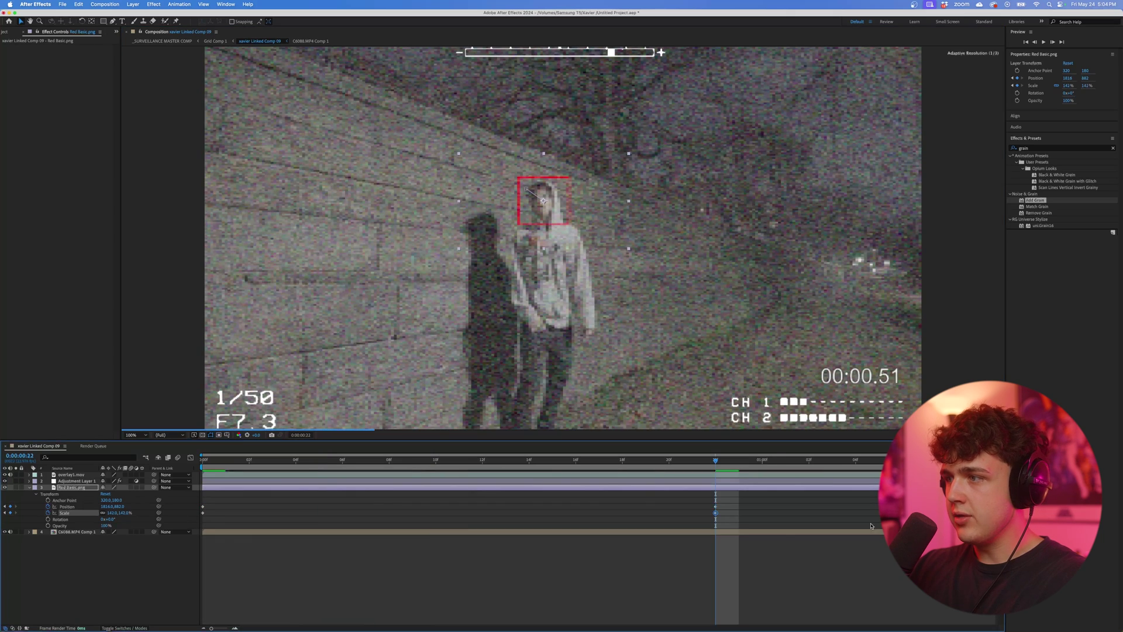
pyautogui.press('Home')
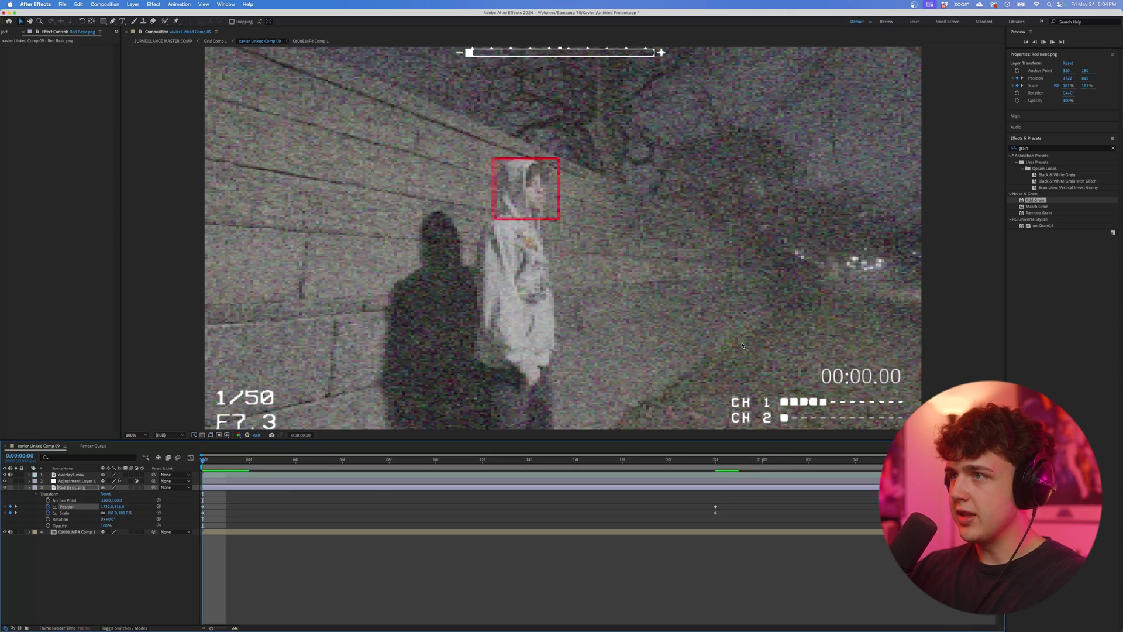
pyautogui.press('space')
pyautogui.press('space')
# - Place overlay1.mov below the adjustment layer and apply Tint to it with Map White To set to red
pyautogui.click(73, 474)
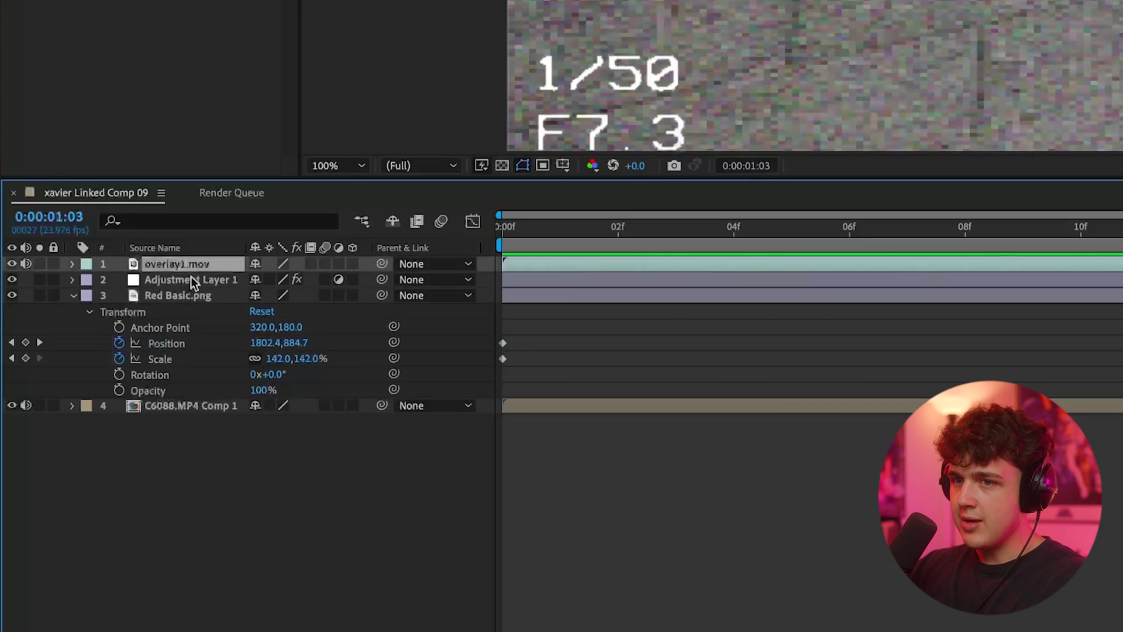
pyautogui.moveTo(195, 283); pyautogui.dragTo(187, 293)
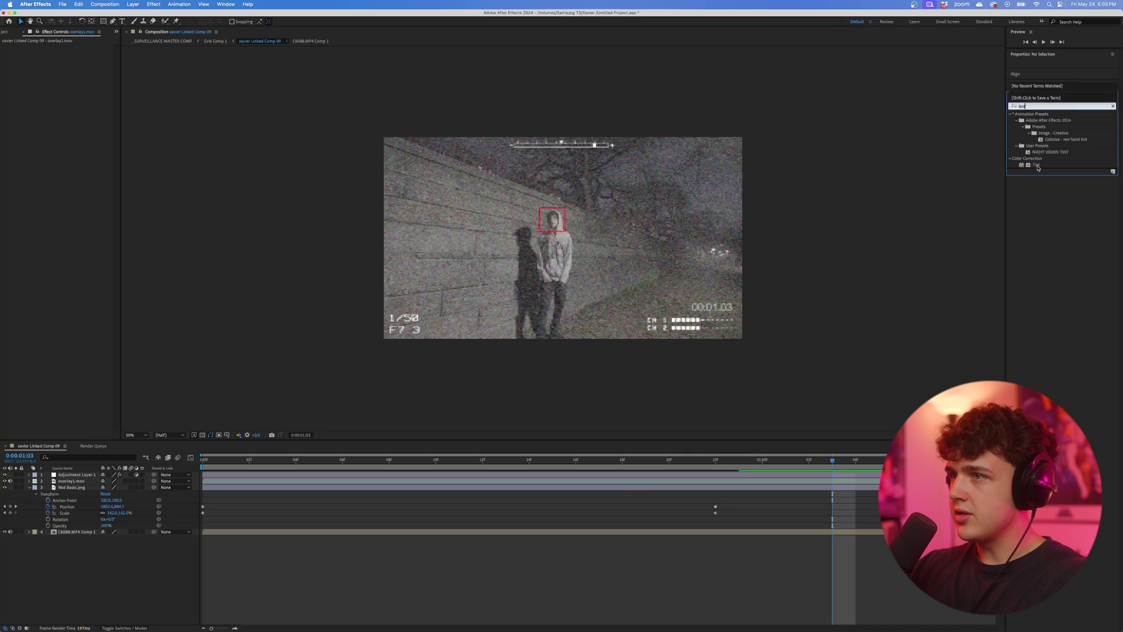
pyautogui.moveTo(1046, 166); pyautogui.dragTo(90, 486)
pyautogui.moveTo(269, 300); pyautogui.dragTo(266, 284)
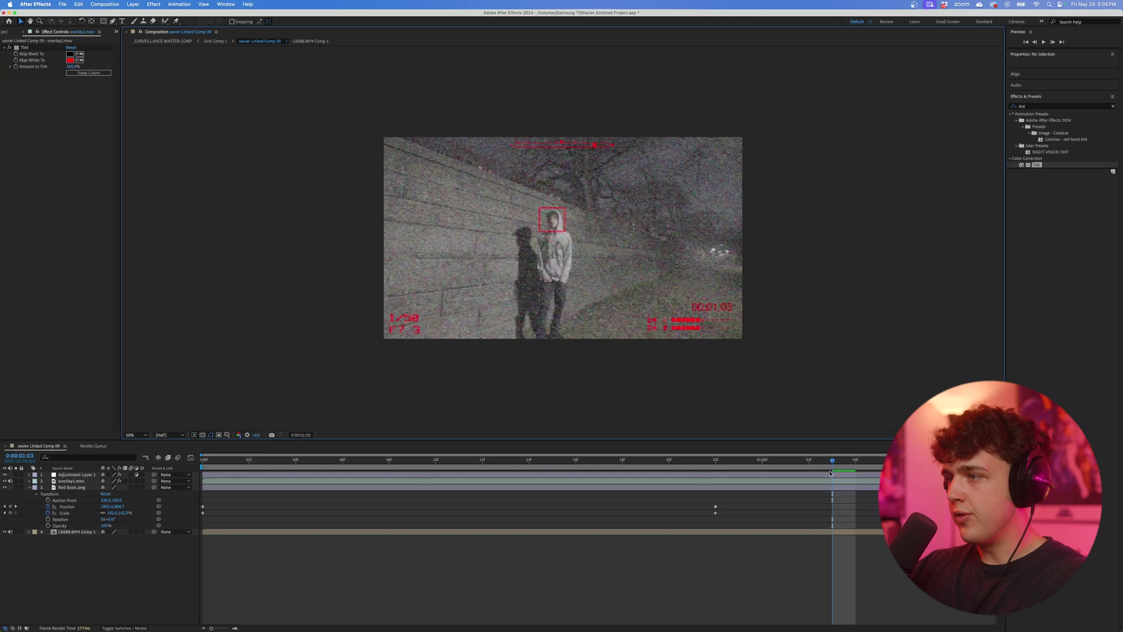
pyautogui.moveTo(831, 461); pyautogui.dragTo(365, 471)
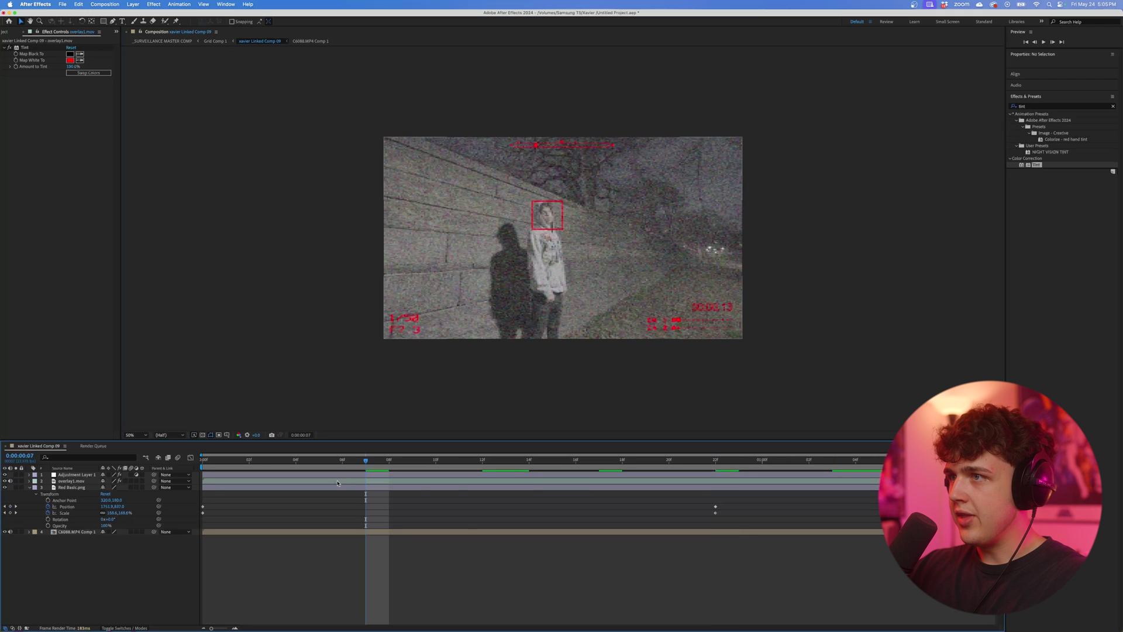
# - Apply Lumetri Color to the adjustment layer, lowering the shadows and raising the highlights and saturation
pyautogui.click(81, 475)
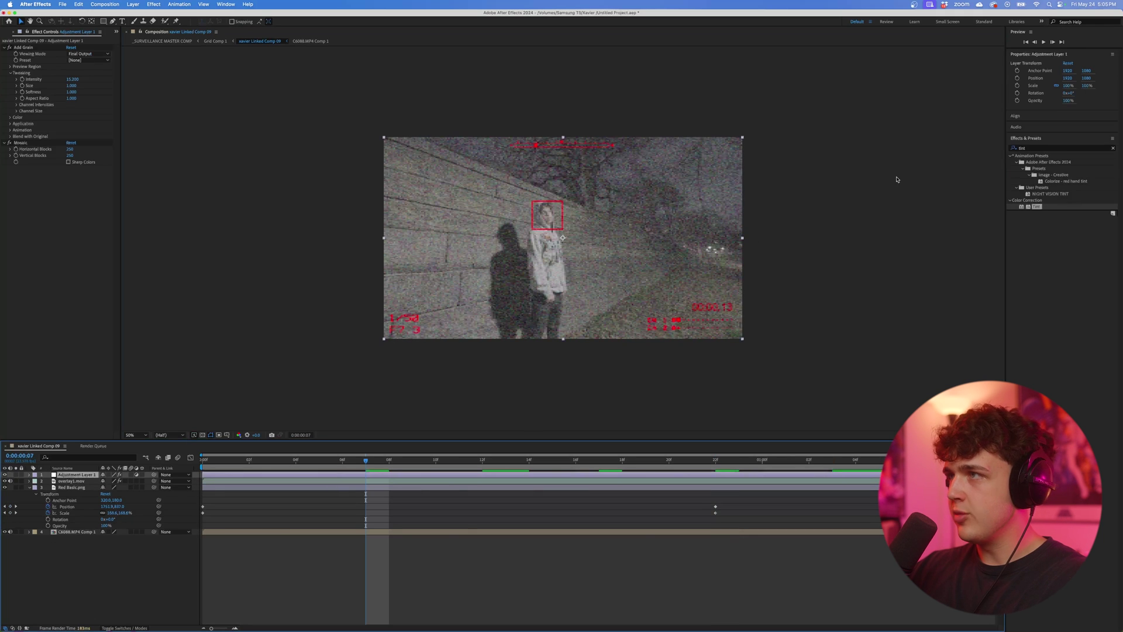
pyautogui.click(1030, 147)
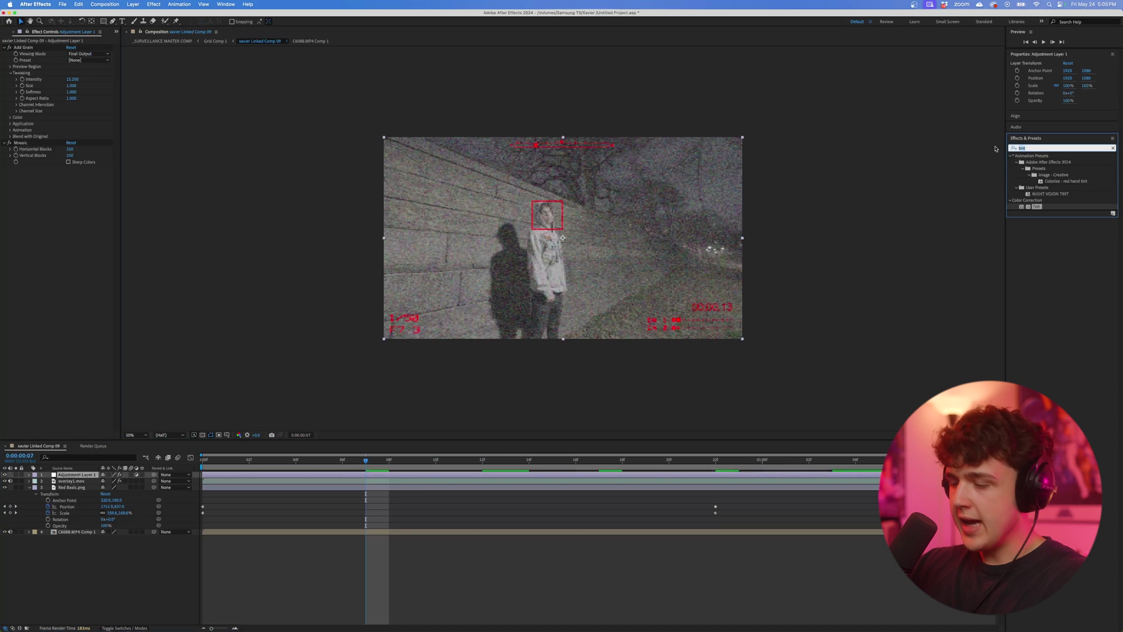
pyautogui.write('lume')
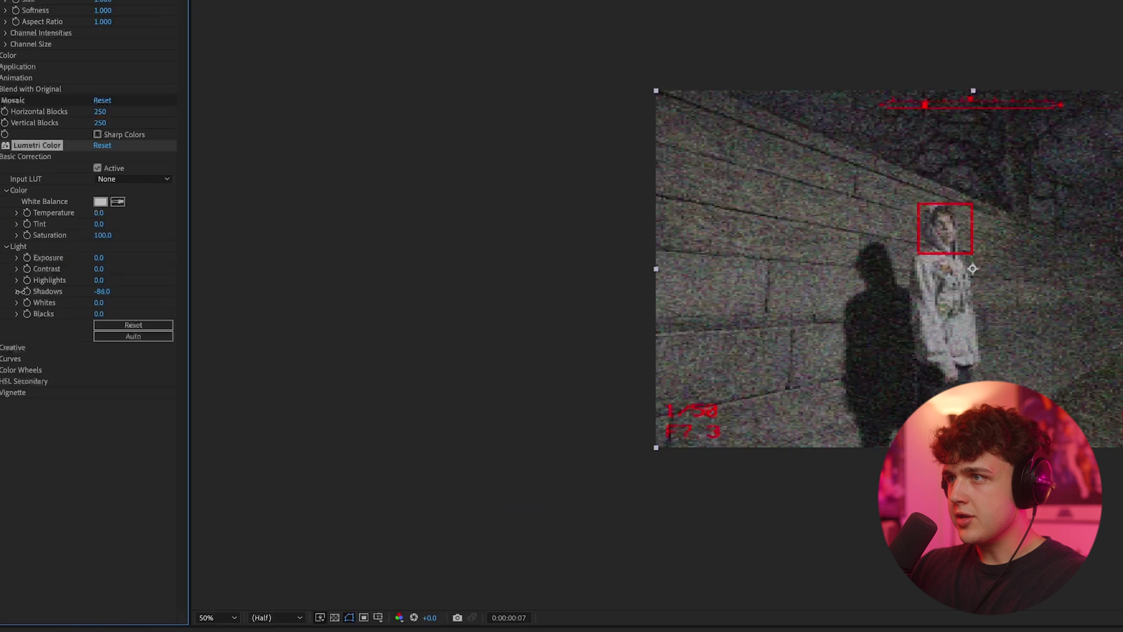
pyautogui.moveTo(92, 275); pyautogui.dragTo(176, 285)
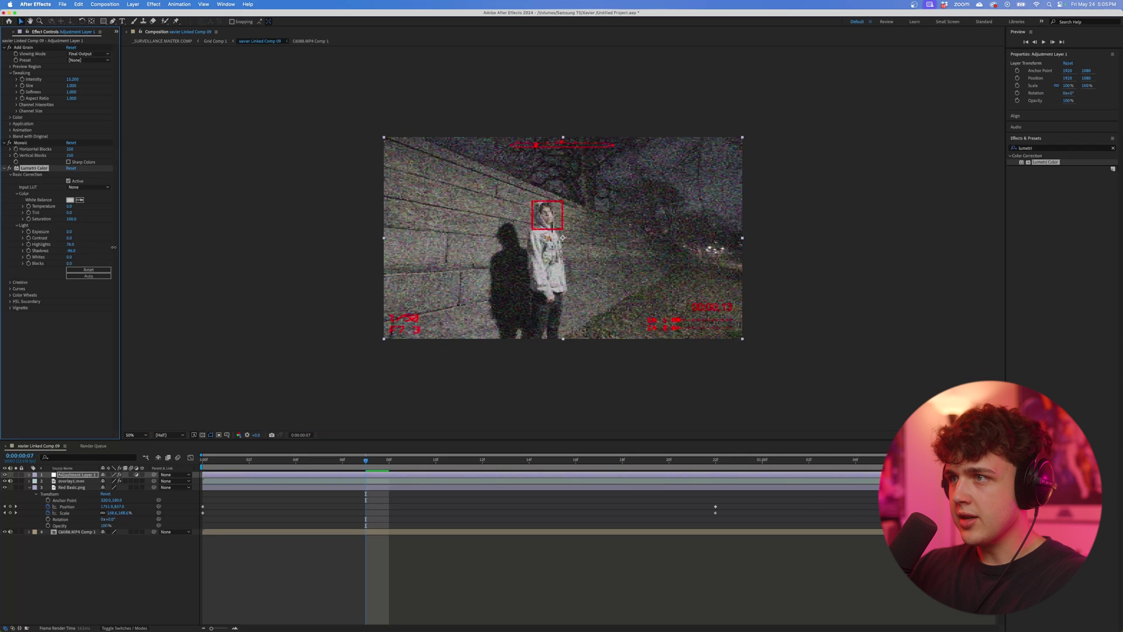
pyautogui.scroll(1, 590, 308)
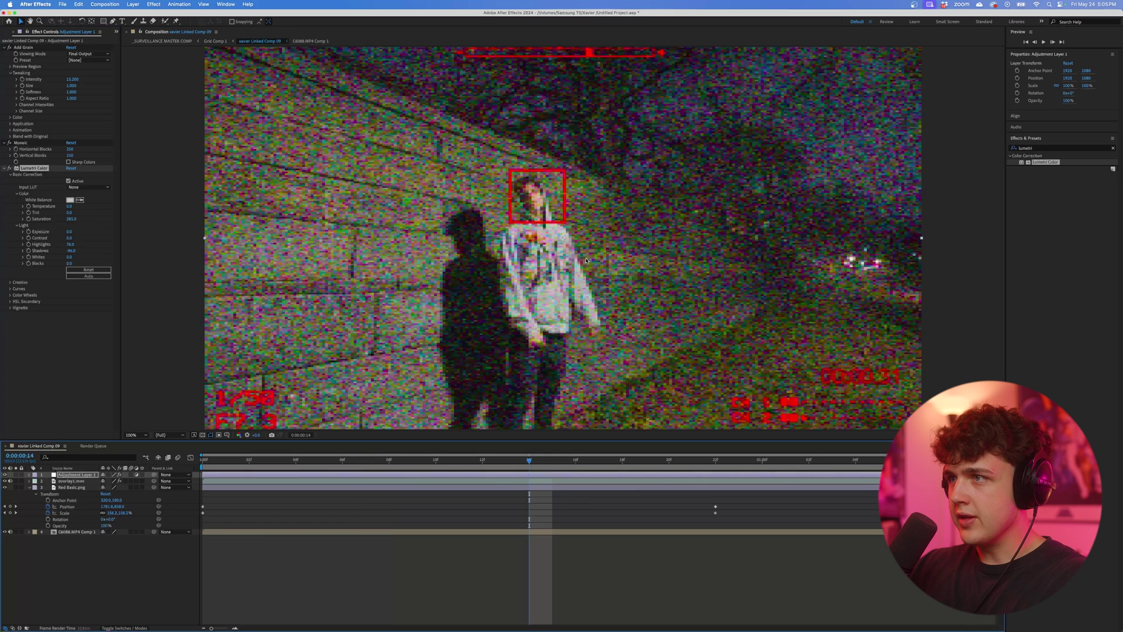
# - Review the graded footage at several frames and zoom levels, and play it back from the start
pyautogui.scroll(-1, 589, 308)
pyautogui.scroll(1, 589, 308)
pyautogui.scroll(-1, 590, 308)
pyautogui.click(621, 458)
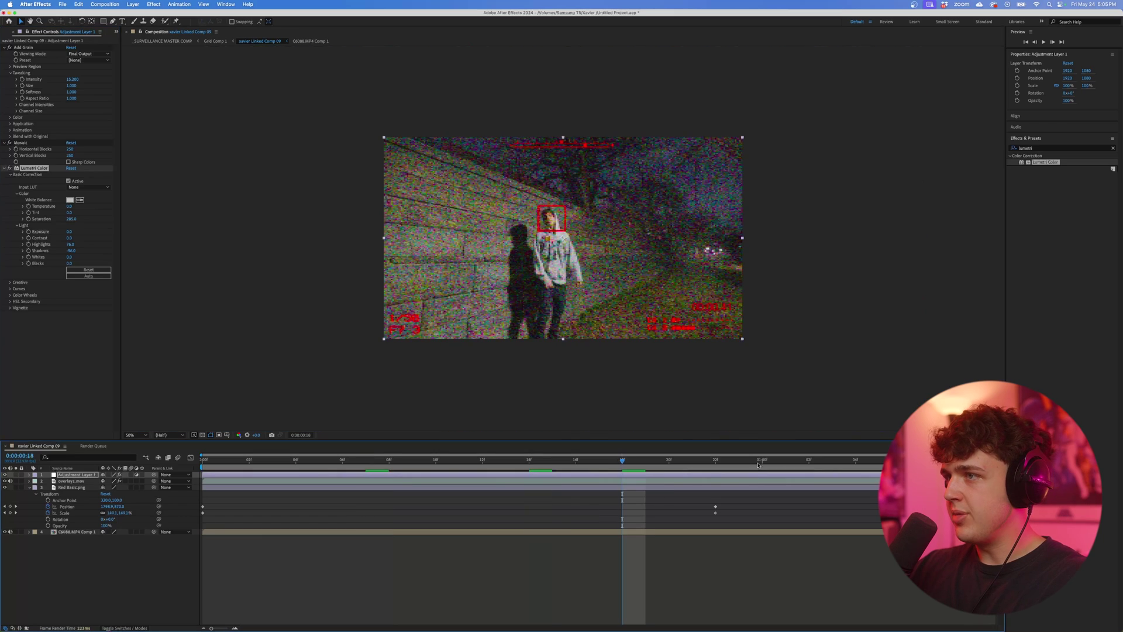
pyautogui.moveTo(719, 463); pyautogui.dragTo(413, 460)
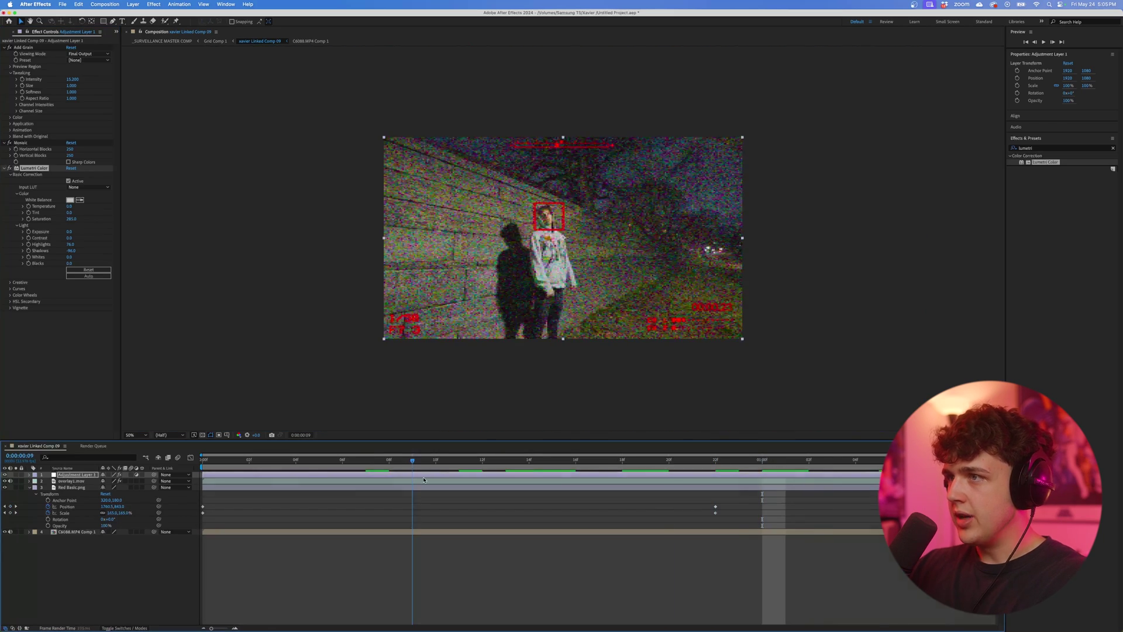
pyautogui.scroll(1, 575, 212)
pyautogui.scroll(-2, 575, 213)
pyautogui.scroll(2, 573, 222)
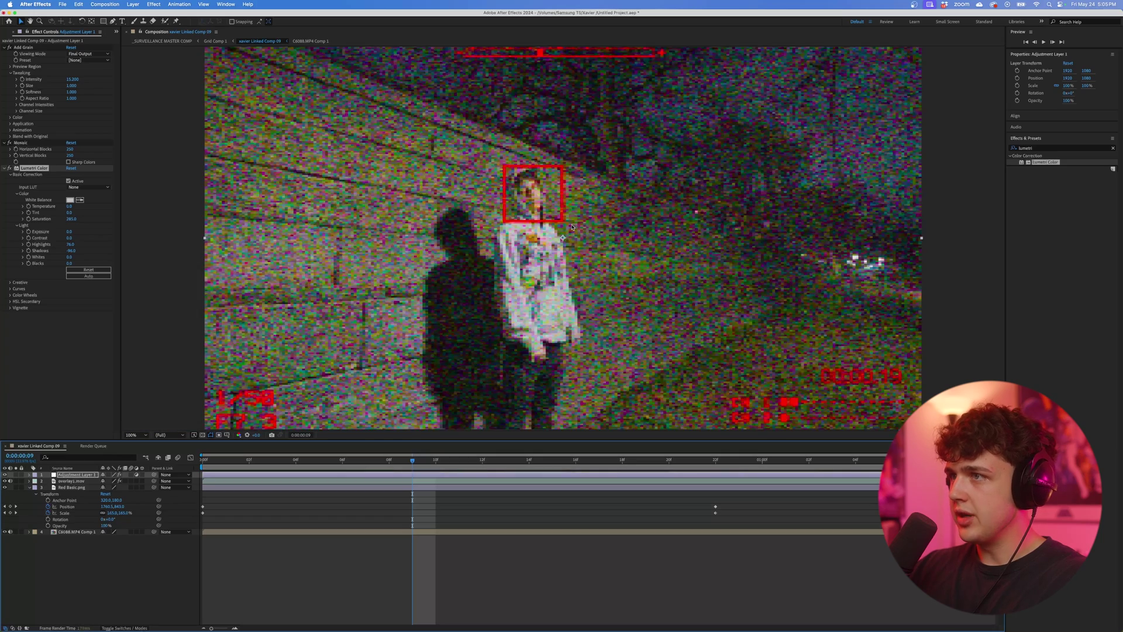
pyautogui.scroll(-2, 572, 227)
pyautogui.press('Home')
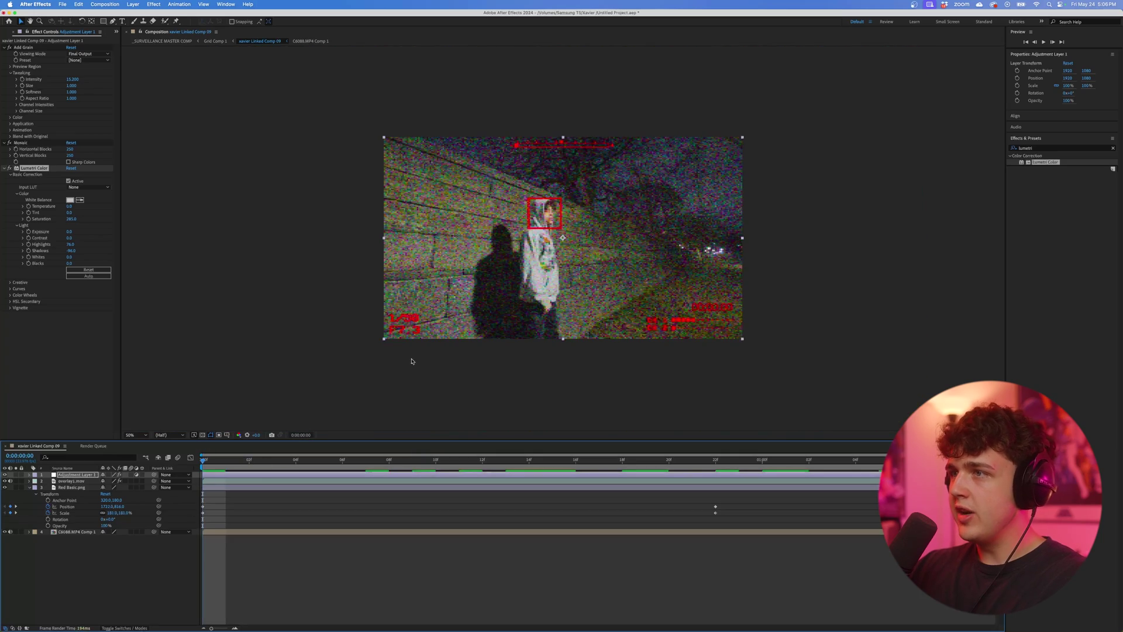
pyautogui.press('space')
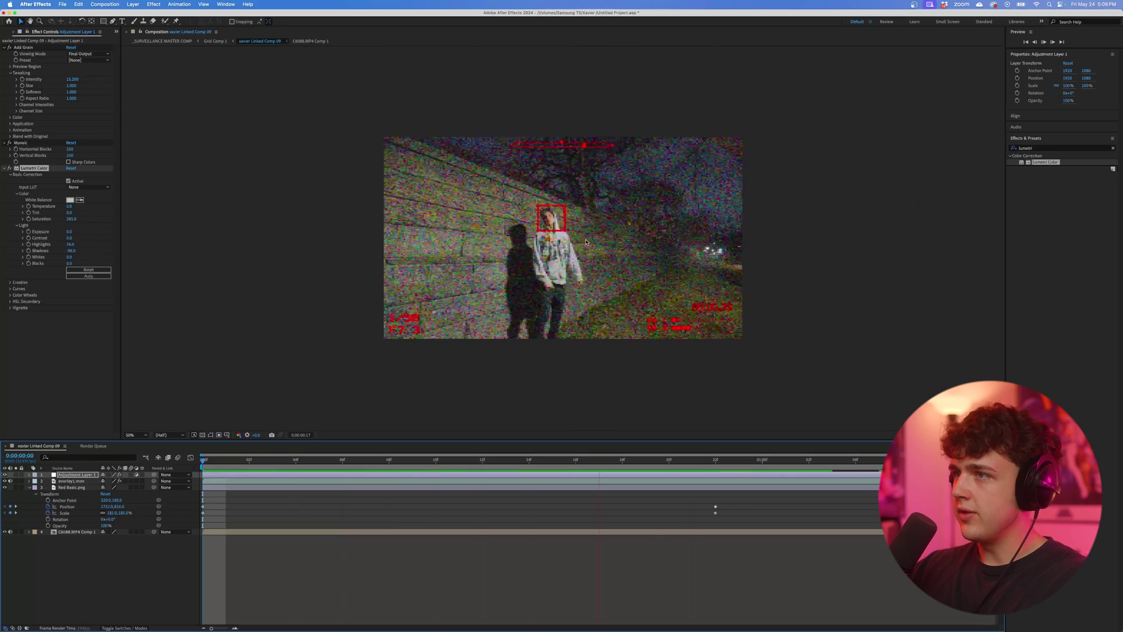
pyautogui.scroll(2, 557, 230)
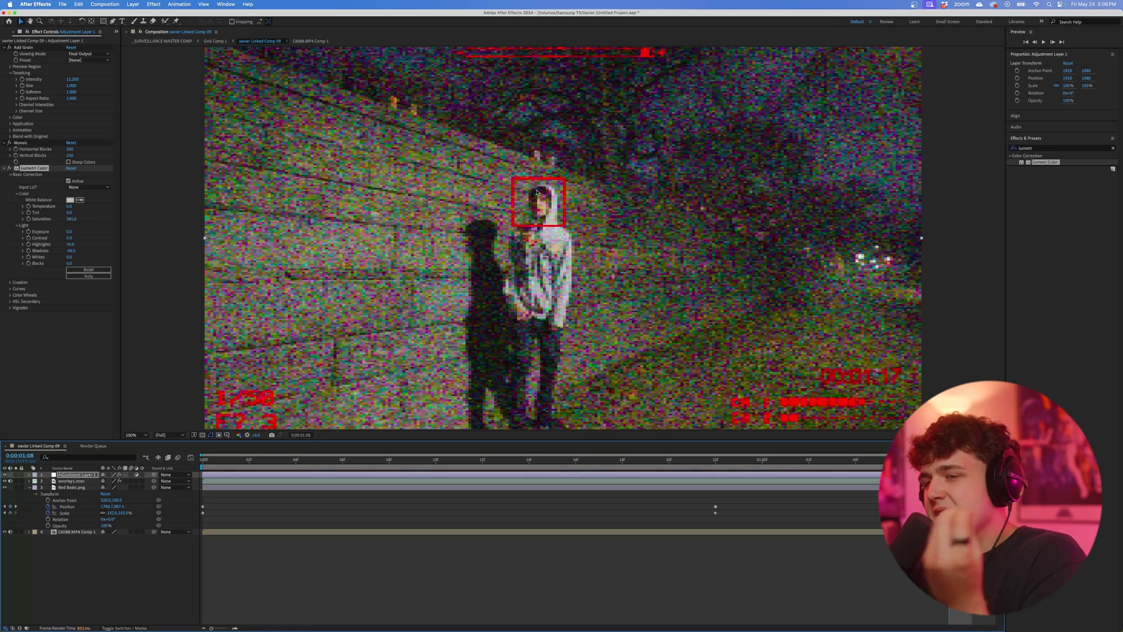
# - Apply the Add to Tracker user preset to the Red Basic.png layer and preview the tracker box
pyautogui.click(71, 487)
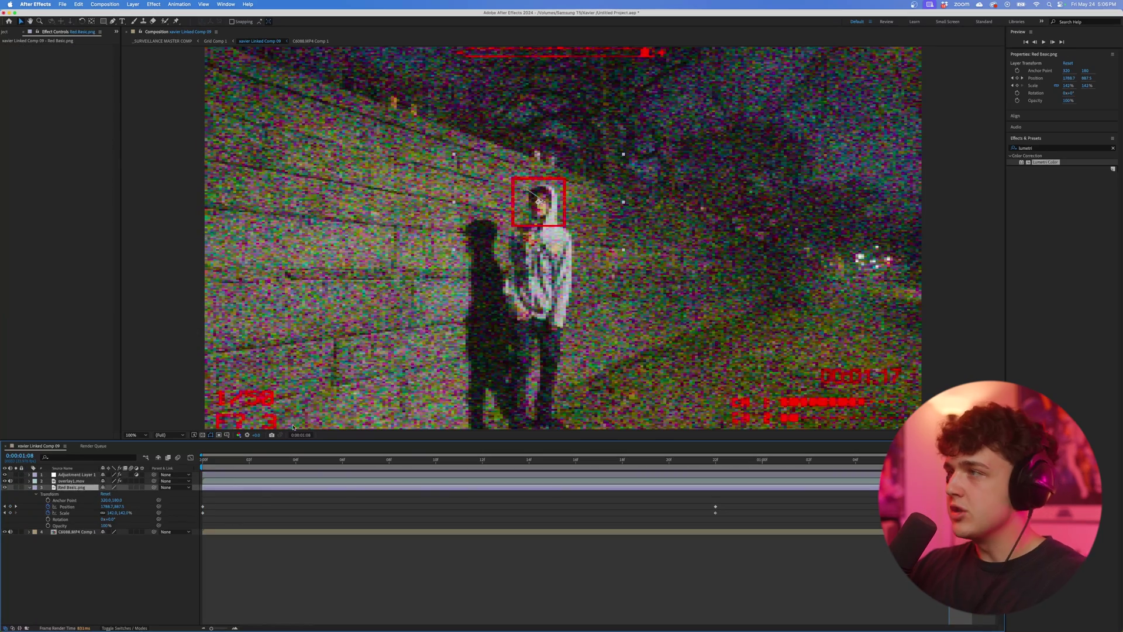
pyautogui.click(1114, 149)
pyautogui.click(1010, 156)
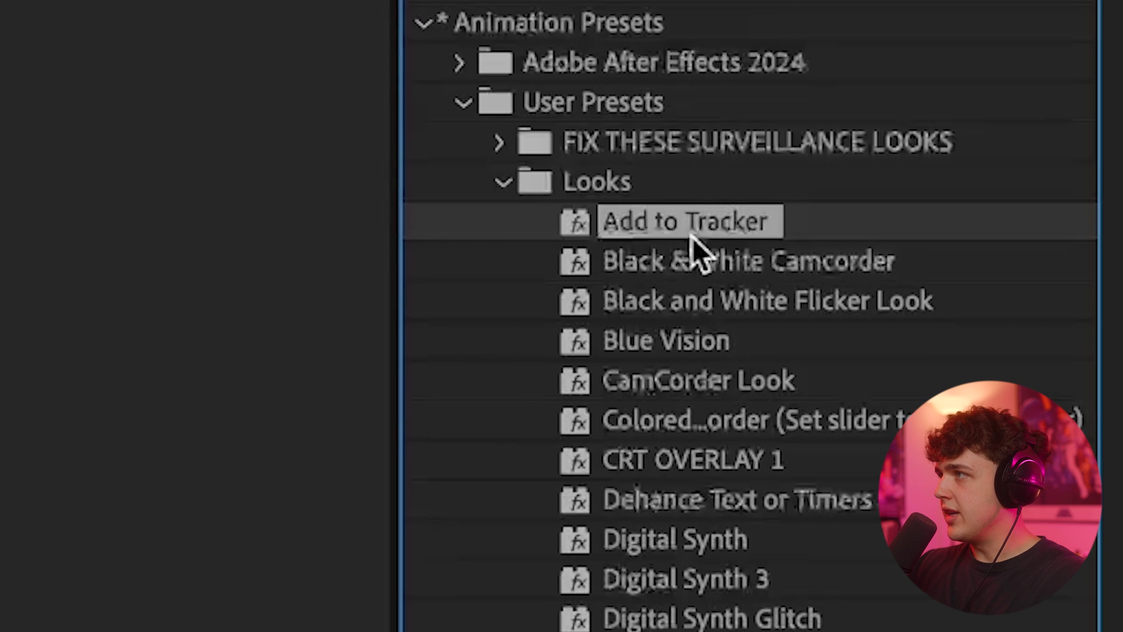
pyautogui.moveTo(679, 220); pyautogui.dragTo(136, 490)
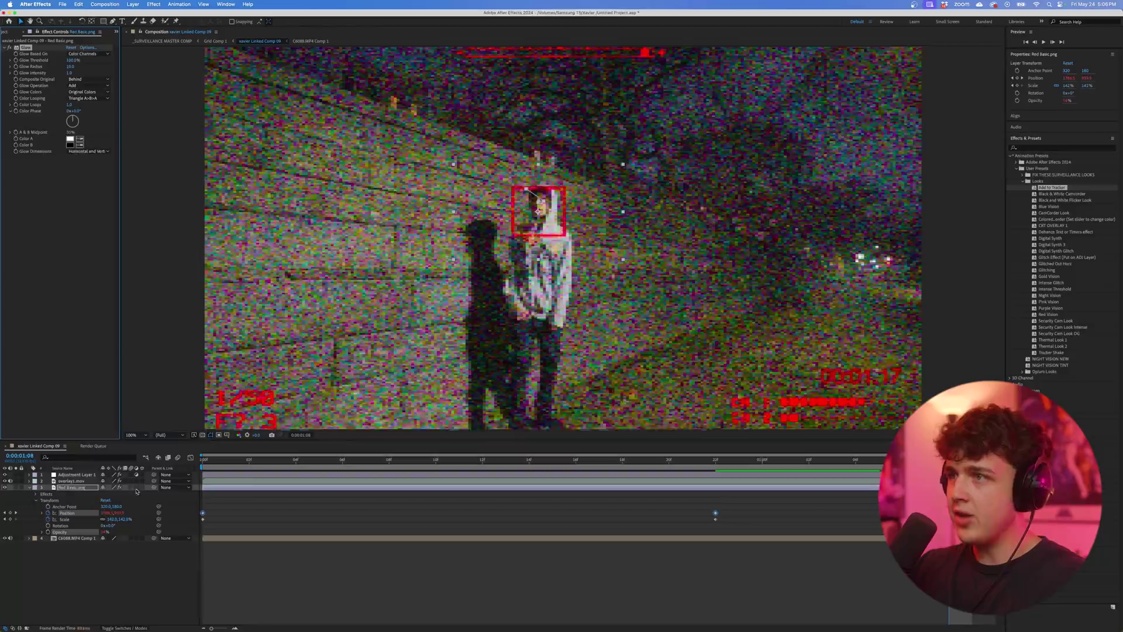
pyautogui.press('space')
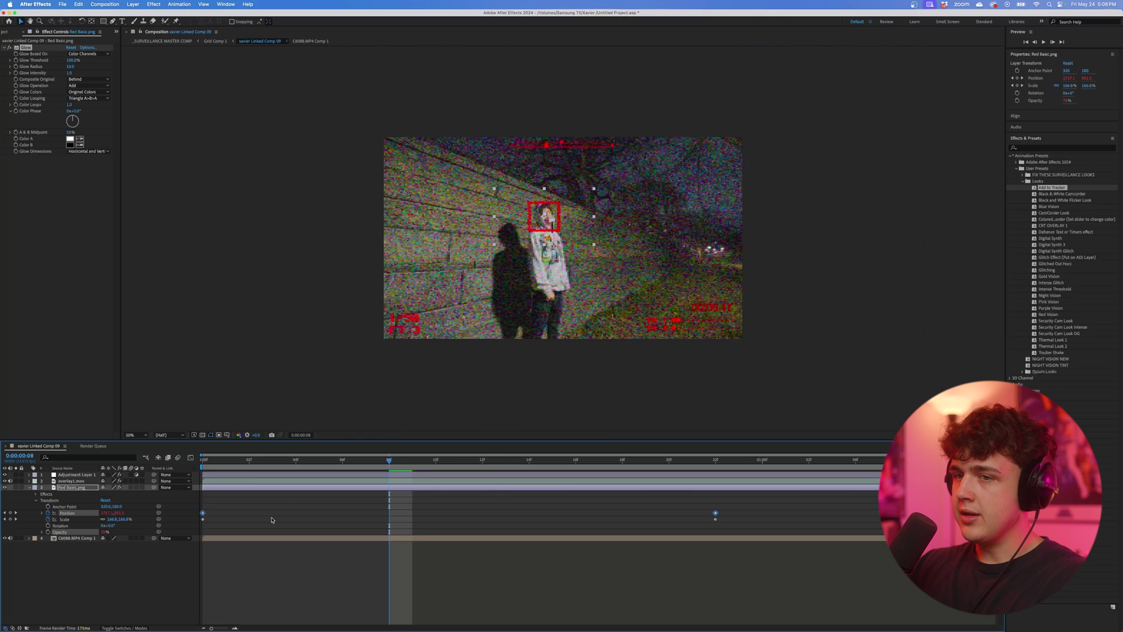
pyautogui.click(273, 518)
pyautogui.click(70, 487)
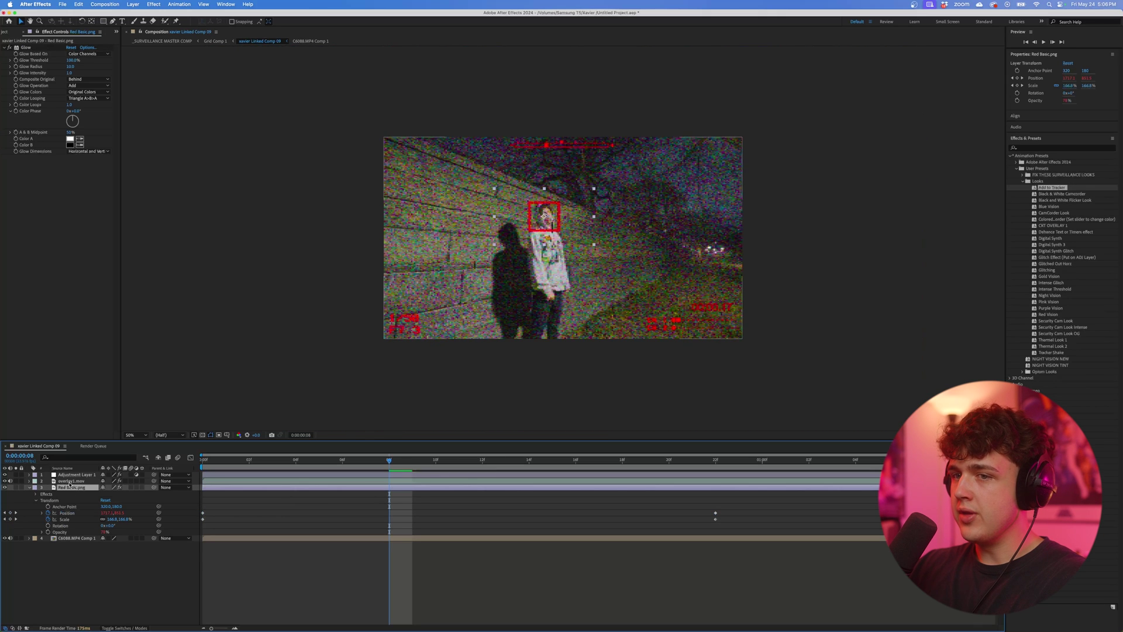
# - Apply the Tint effect to the C6088.MP4 Comp 1 layer
pyautogui.click(72, 538)
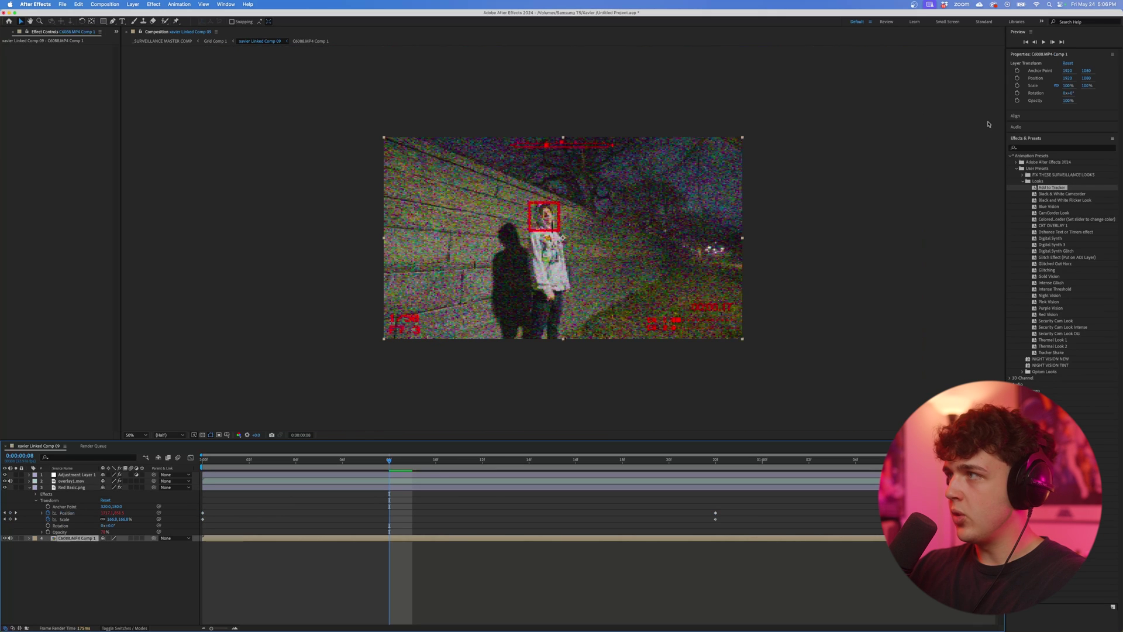
pyautogui.click(1043, 150)
pyautogui.write('tiny')
pyautogui.press('BackSpace')
pyautogui.write('t')
pyautogui.moveTo(1035, 206); pyautogui.dragTo(84, 539)
# - Set the footage tint's Map White To to a bright green and lower Amount to Tint to a subtle percentage
pyautogui.click(70, 60)
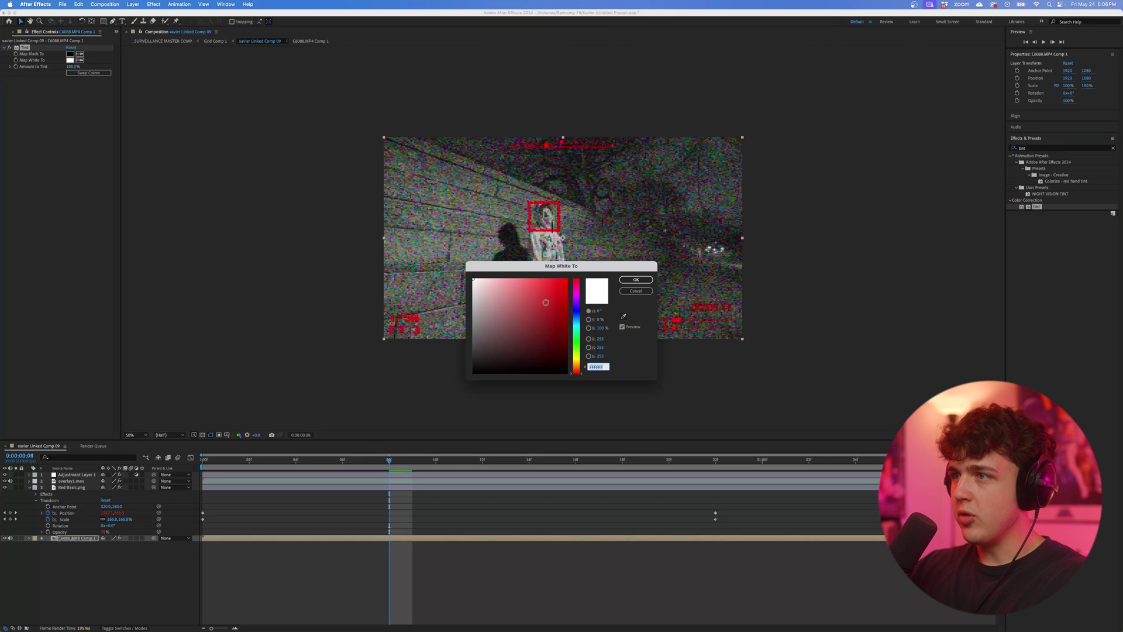
pyautogui.click(576, 345)
pyautogui.click(559, 279)
pyautogui.click(635, 280)
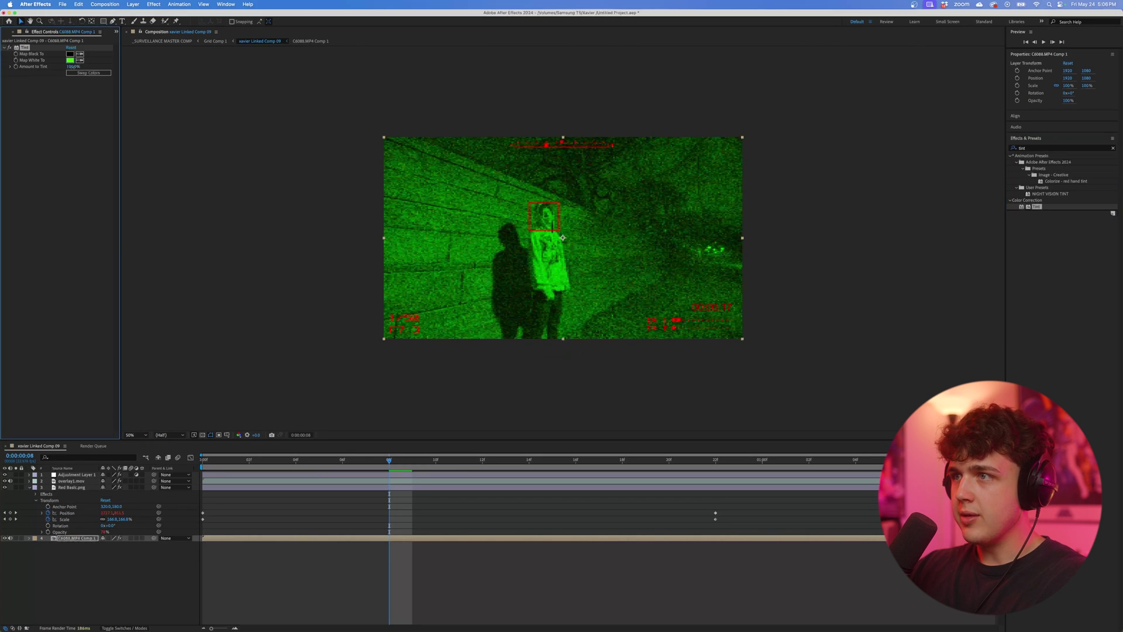
pyautogui.moveTo(72, 66); pyautogui.dragTo(5, 70)
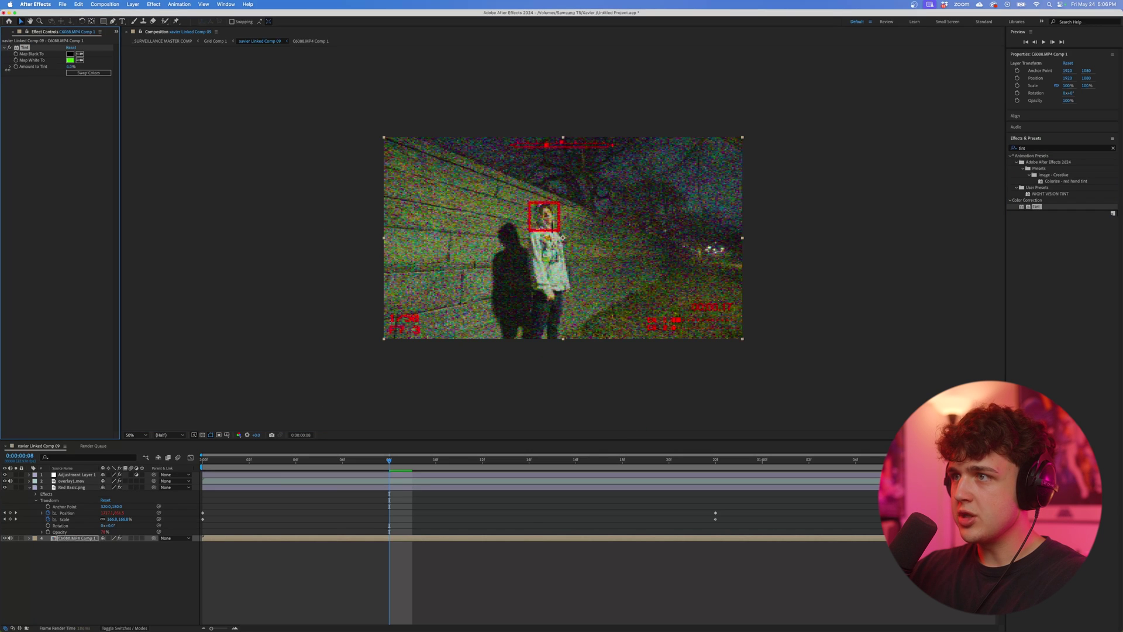
pyautogui.click(70, 59)
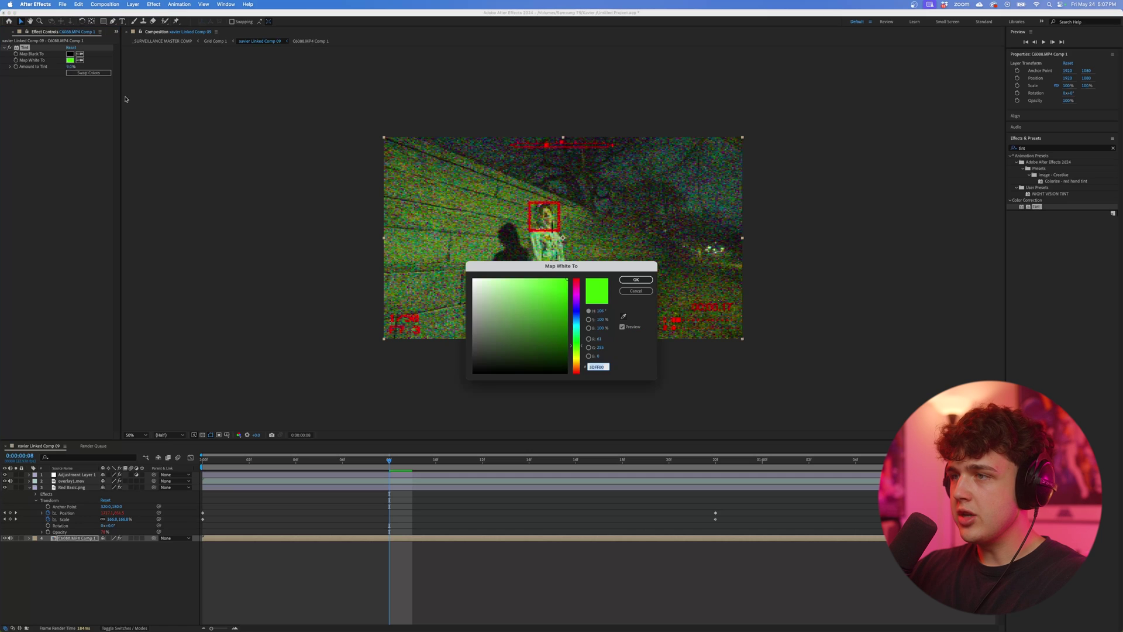
pyautogui.click(578, 304)
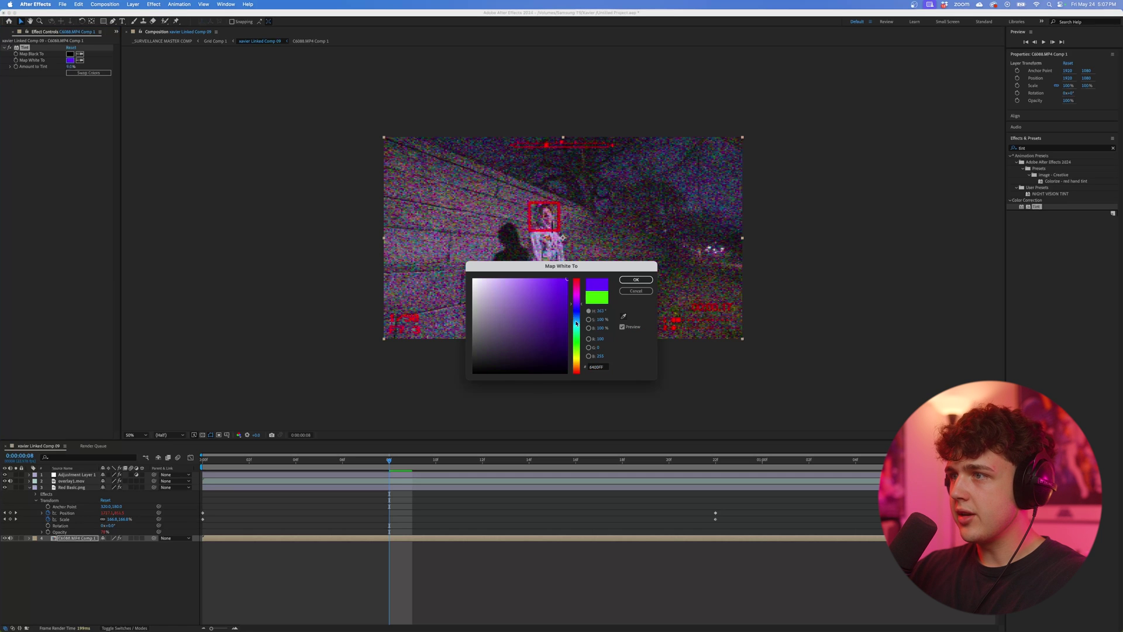
pyautogui.press('Escape')
# - Inspect the subtle green tint on the footage at 0:00:00:19 and 0:00:01:00
pyautogui.moveTo(486, 461); pyautogui.dragTo(645, 462)
pyautogui.scroll(2, 564, 270)
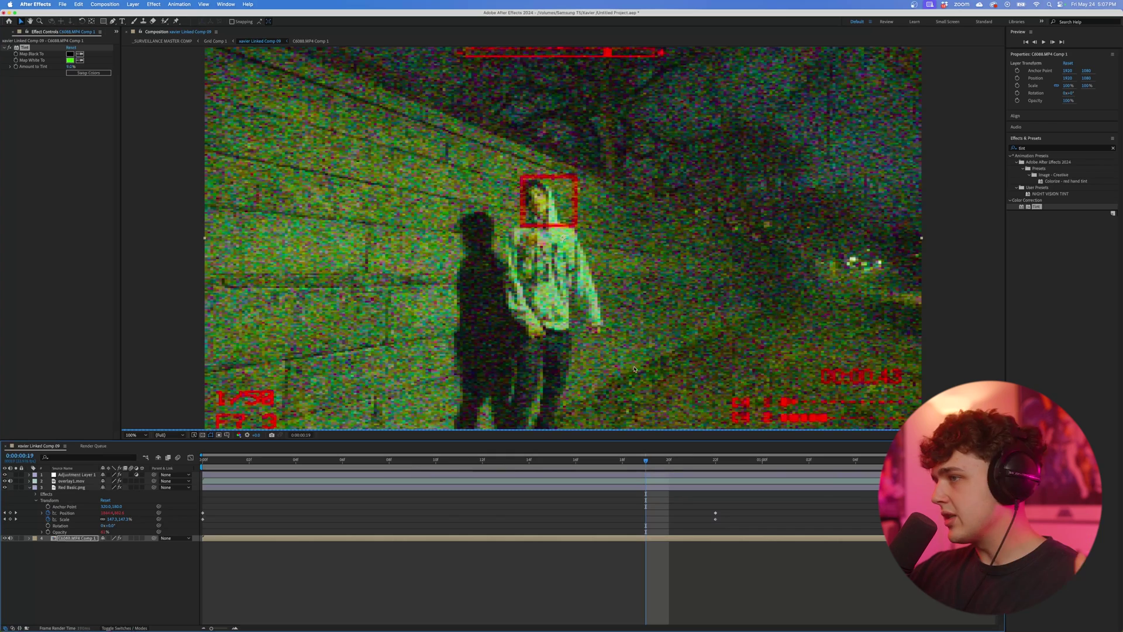
pyautogui.click(762, 460)
pyautogui.scroll(-1, 642, 308)
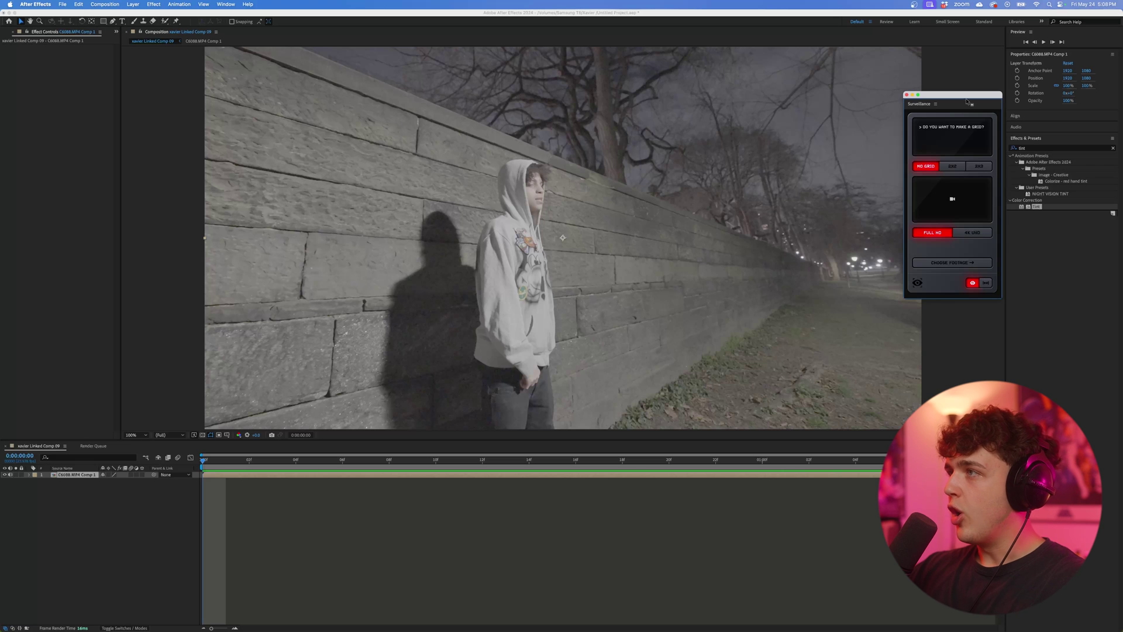
# - Load the linked composition into the Surveillance plugin's footage slot and continue to the looks stage
pyautogui.moveTo(948, 100)
pyautogui.mouseDown()
pyautogui.moveTo(921, 108)
pyautogui.moveTo(937, 117)
pyautogui.mouseUp()
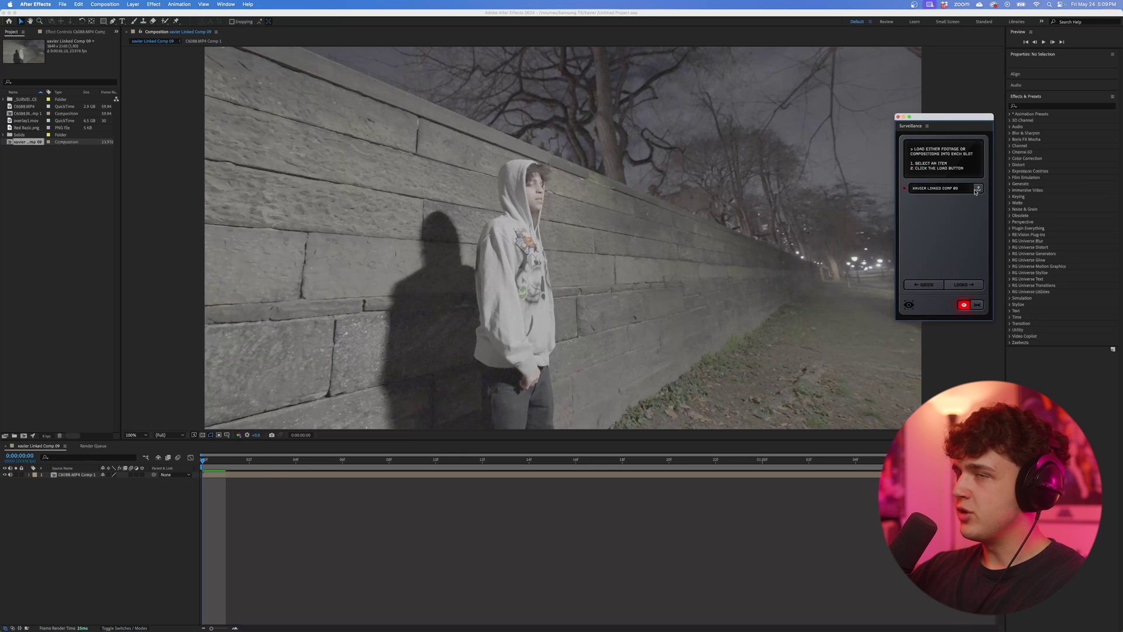
pyautogui.click(27, 143)
pyautogui.click(980, 192)
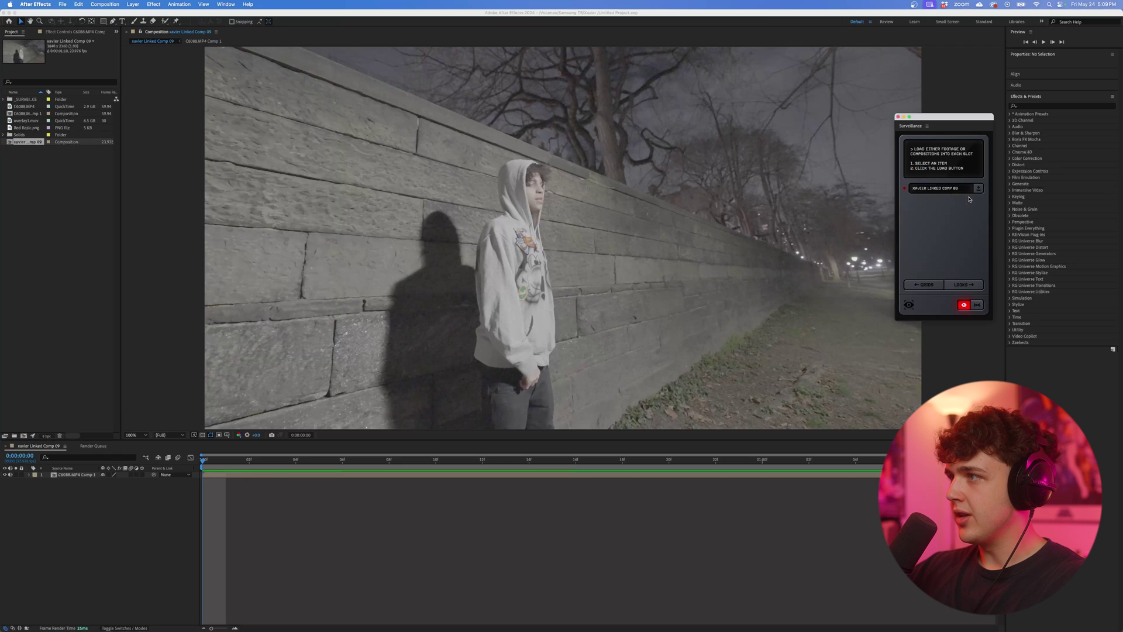
pyautogui.click(960, 287)
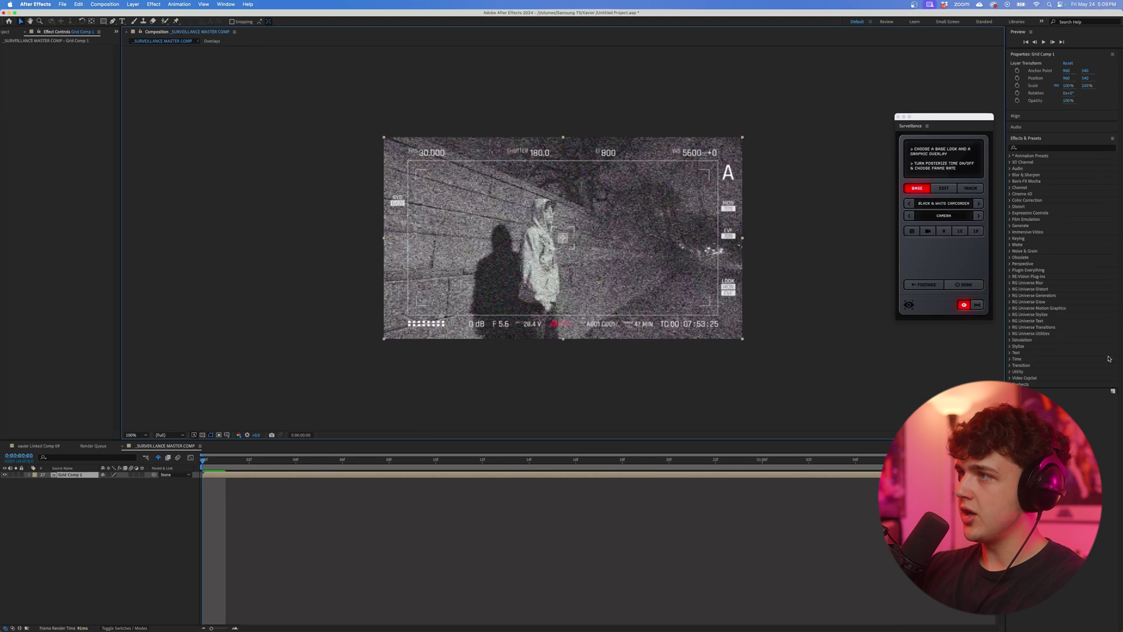
# - Cycle the Surveillance base look from Black & White Camcorder to Intense Digital Synth
pyautogui.click(980, 204)
pyautogui.click(981, 206)
pyautogui.click(982, 206)
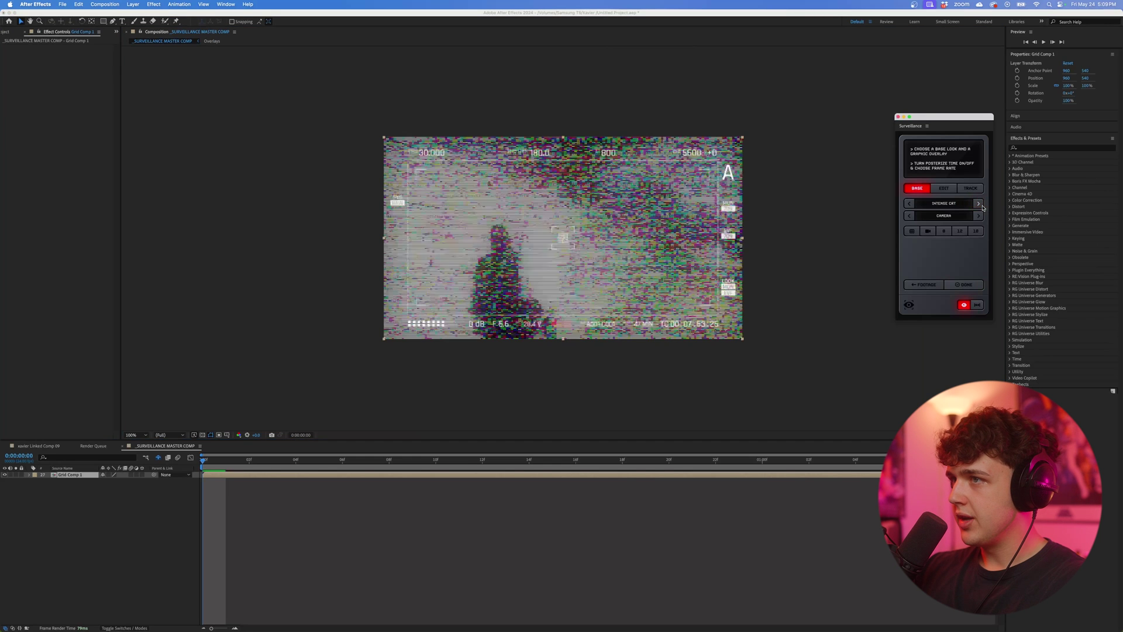
pyautogui.click(979, 206)
pyautogui.scroll(1, 700, 228)
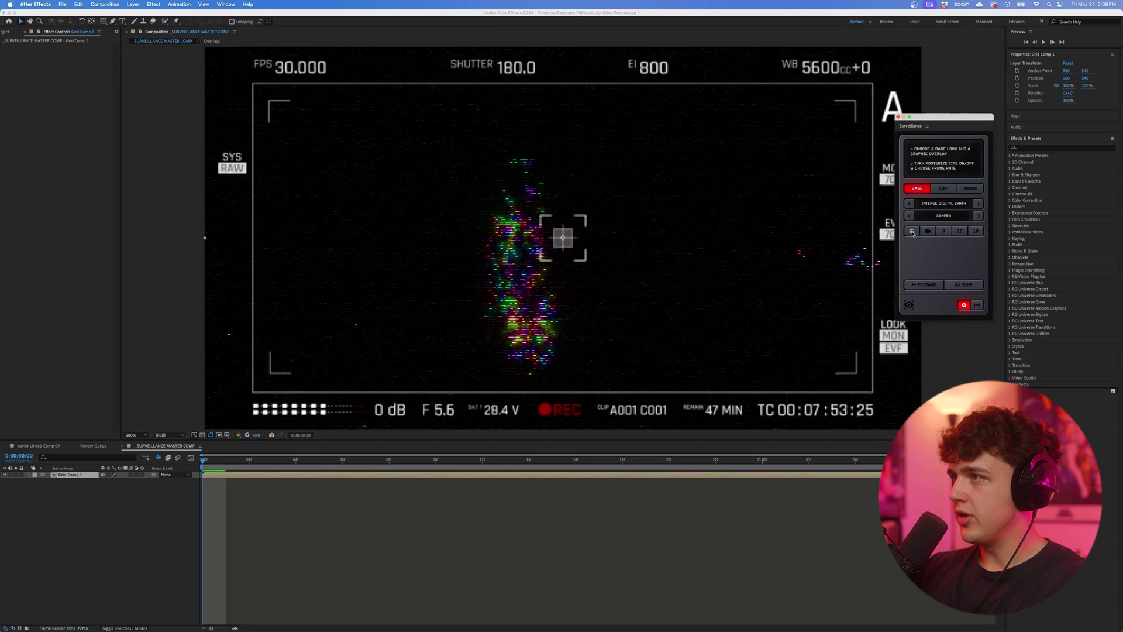
# - Change the graphic overlay from Camera to REC, keeping Intense Digital Synth as the base look
pyautogui.click(977, 216)
pyautogui.click(978, 216)
pyautogui.click(979, 216)
pyautogui.click(979, 216)
pyautogui.click(979, 216)
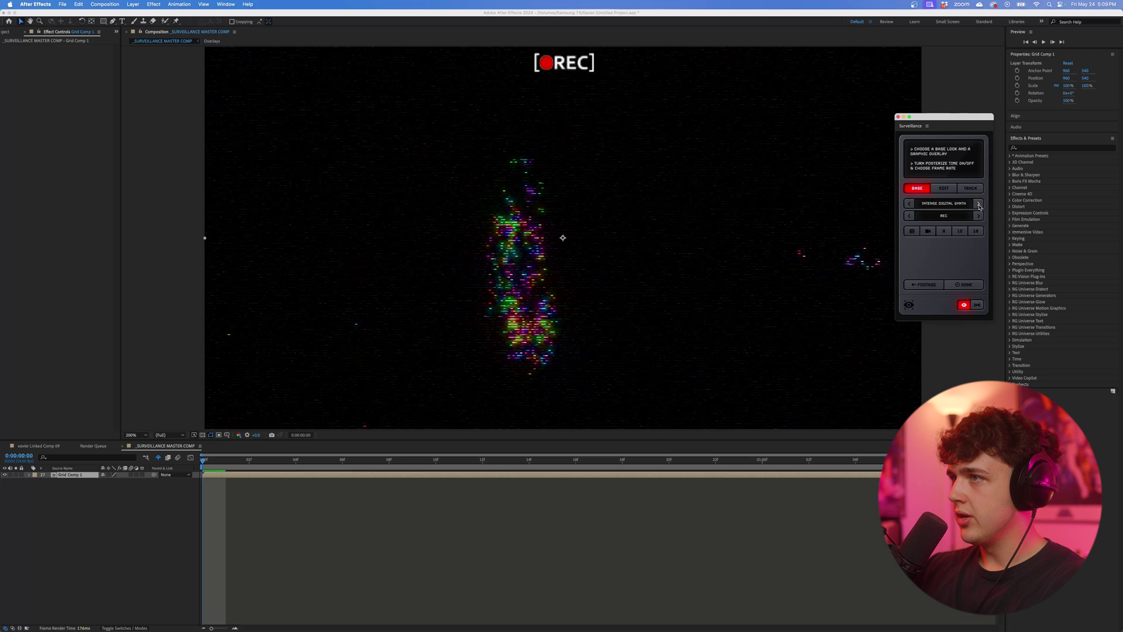
pyautogui.click(978, 203)
pyautogui.click(909, 204)
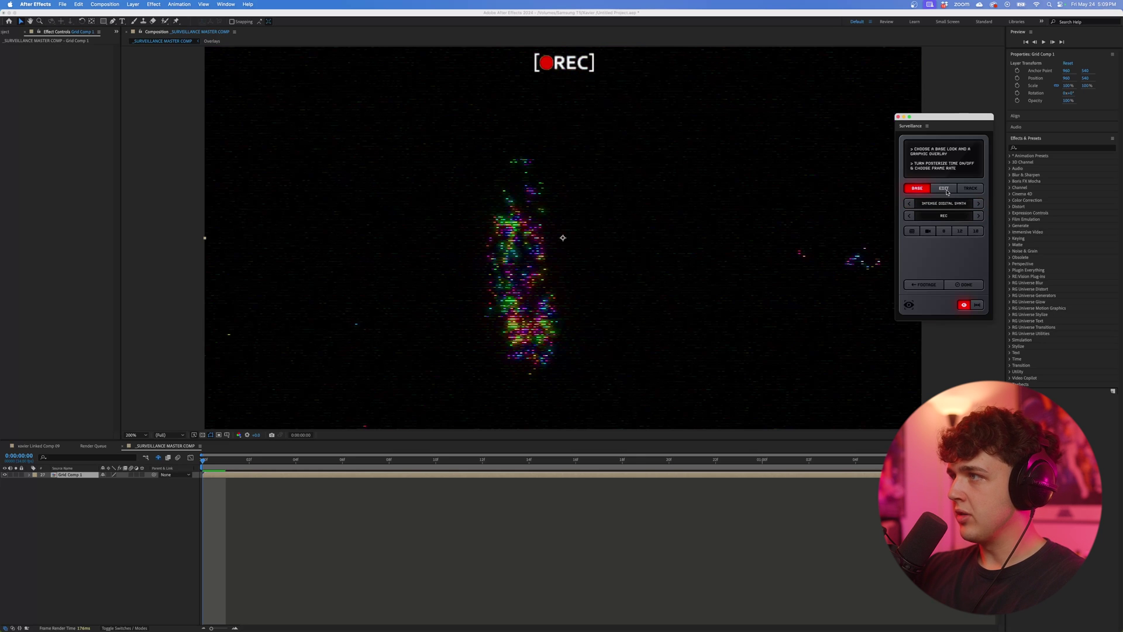
# - Fine-tune the Intense Digital Synth look with its edit sliders to brighten and reveal more of the scene
pyautogui.click(946, 192)
pyautogui.moveTo(947, 203); pyautogui.dragTo(946, 234)
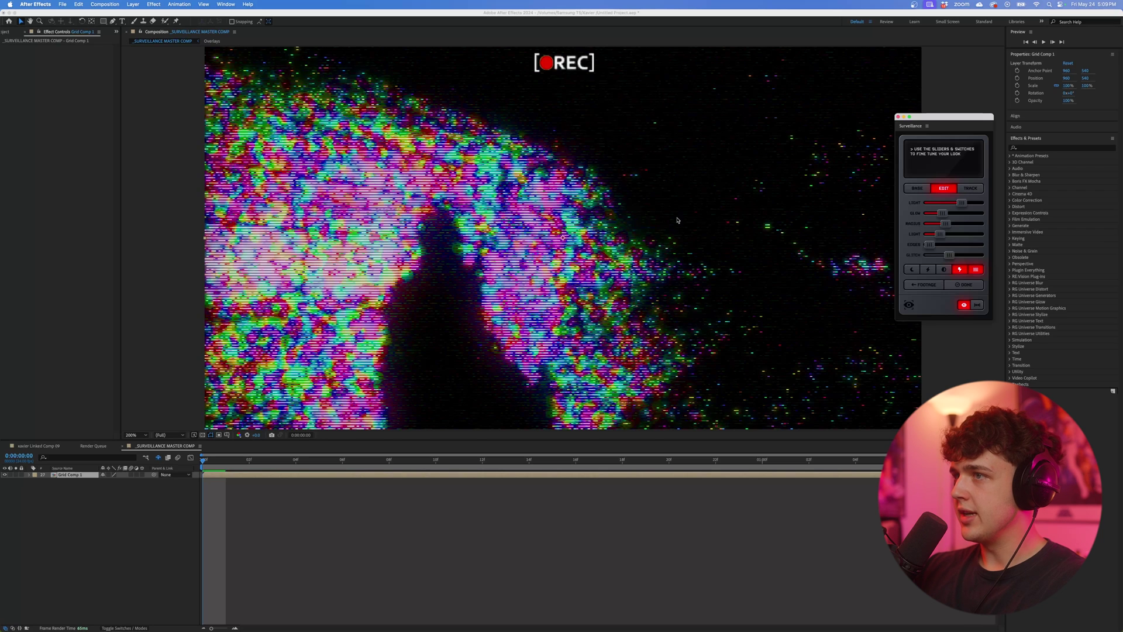
pyautogui.press(',')
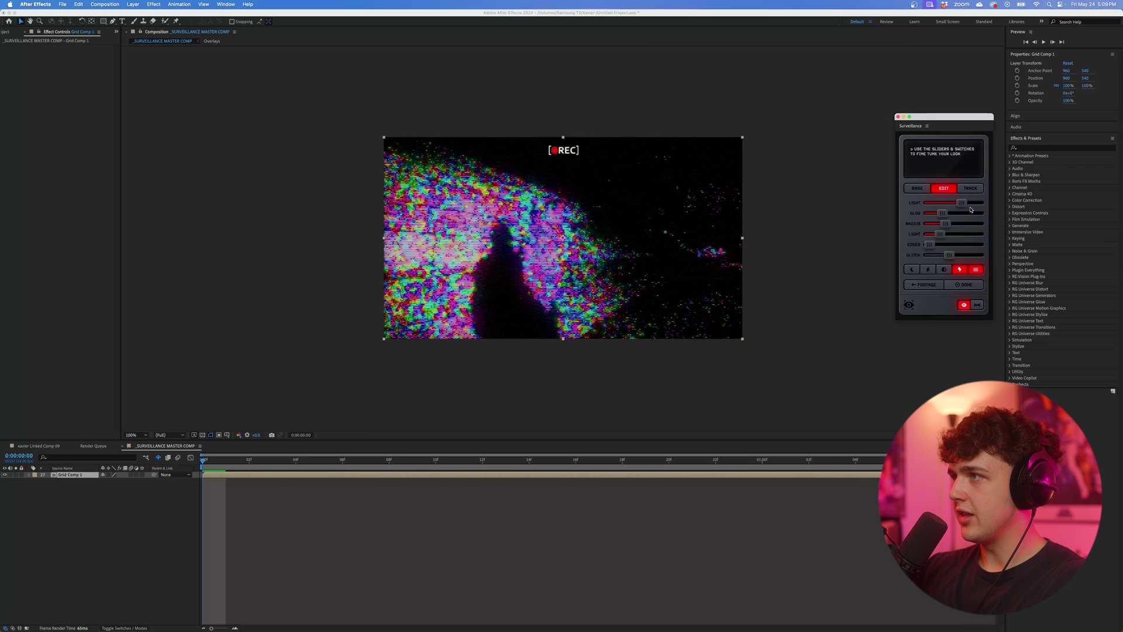
# - Switch the base look back through Digital Synth and Colored Camcorder to Black & White Flicker
pyautogui.click(916, 187)
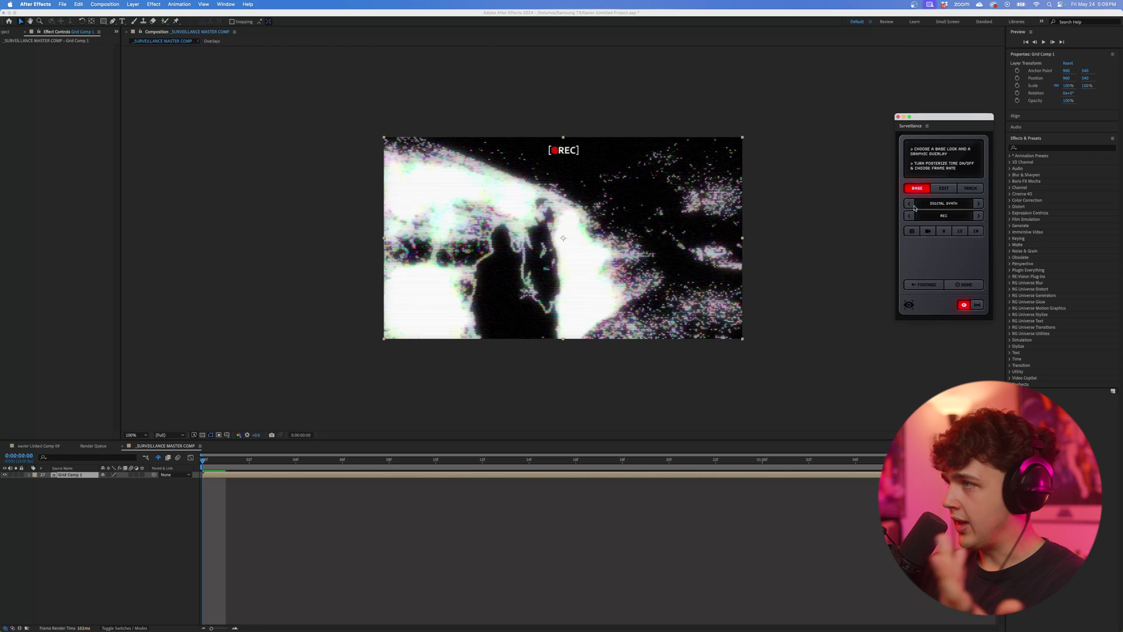
pyautogui.click(909, 203)
pyautogui.click(910, 204)
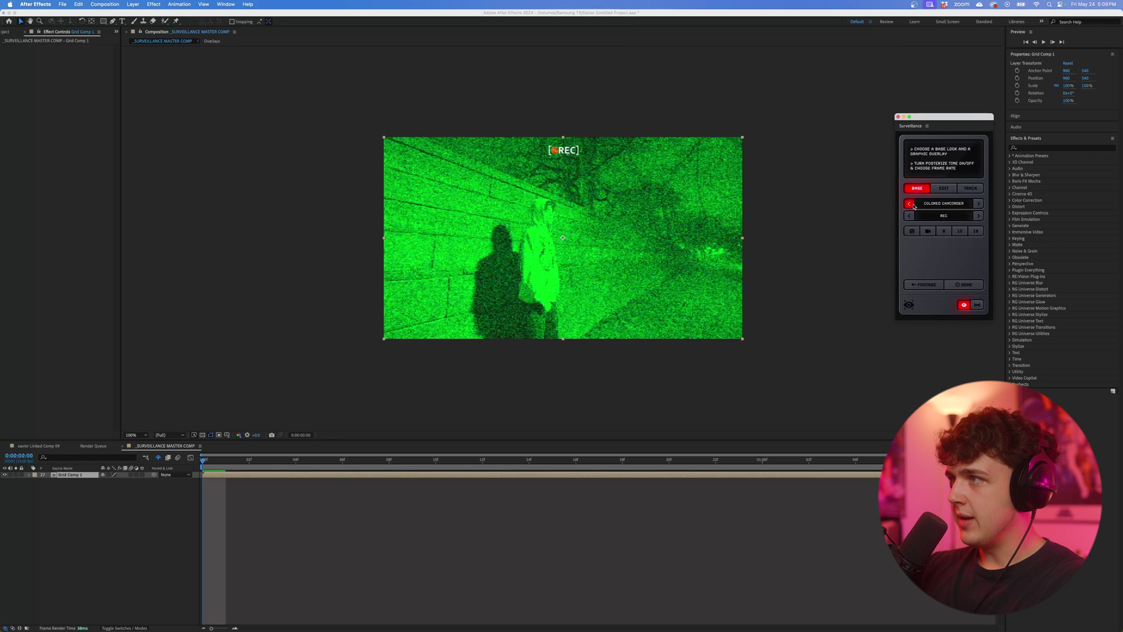
pyautogui.click(910, 204)
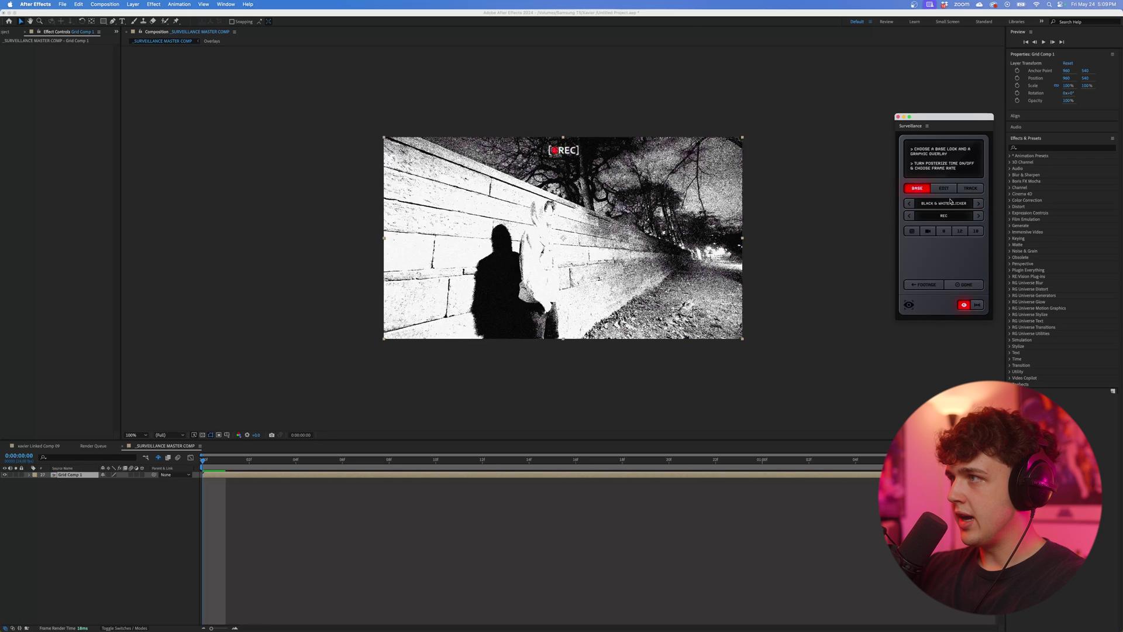
# - Try the moon and lightning switches on the Black & White Flicker look, and turn both off again
pyautogui.click(944, 188)
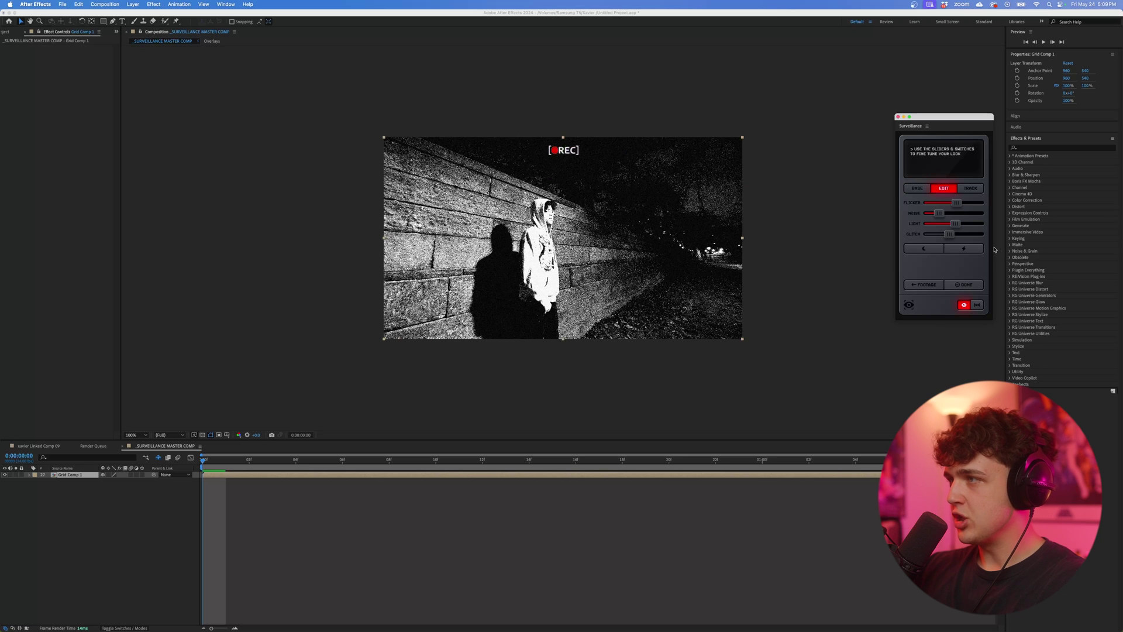
pyautogui.click(931, 249)
pyautogui.click(961, 249)
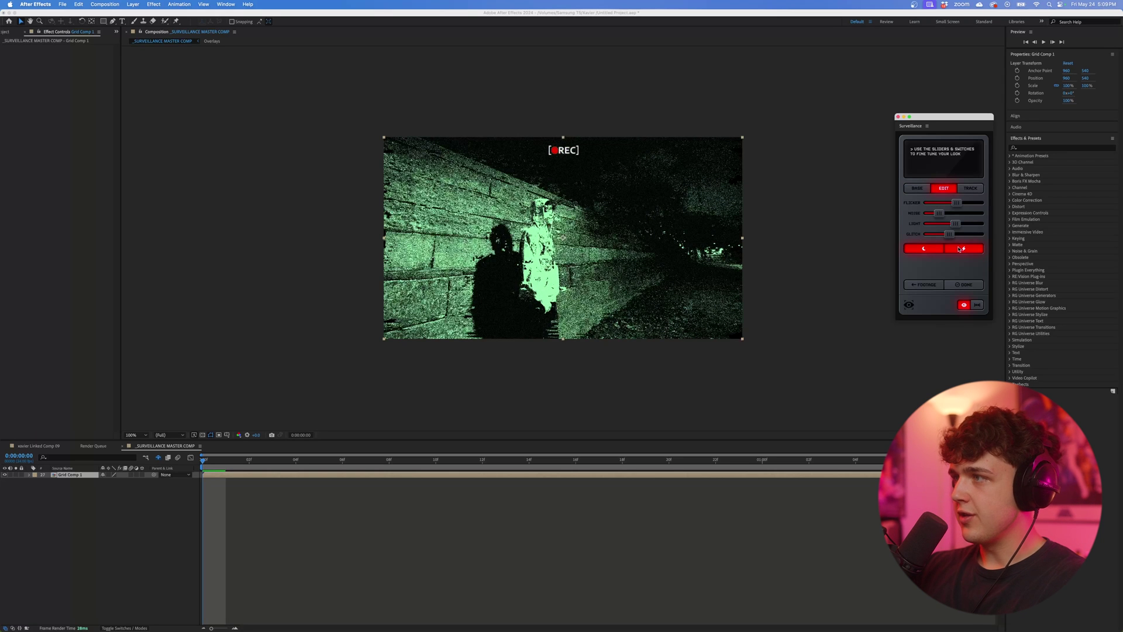
pyautogui.click(961, 249)
pyautogui.click(925, 249)
# - Set the base look to Digital Synth
pyautogui.click(916, 188)
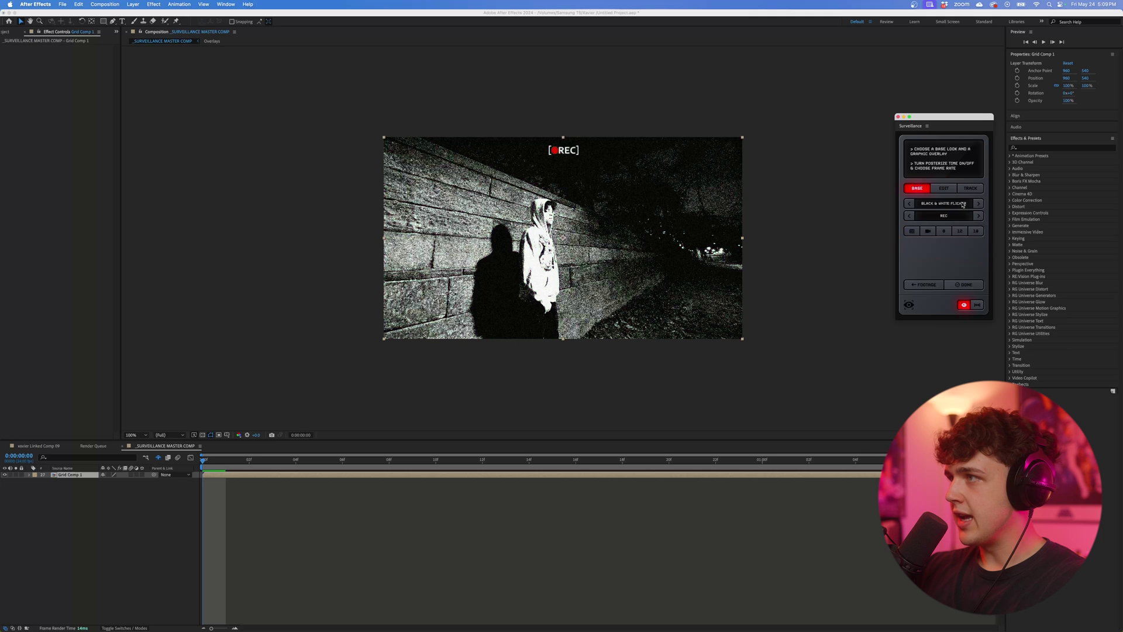
pyautogui.click(978, 204)
pyautogui.click(978, 203)
pyautogui.click(978, 203)
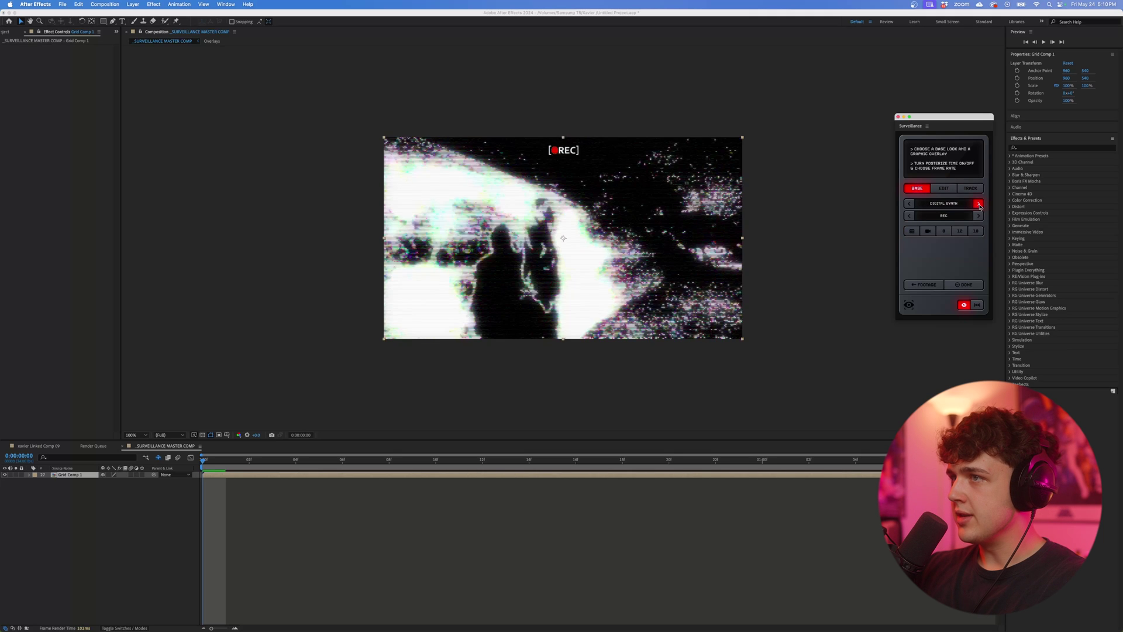
# - Switch the base look to Thermal and try a different colour palette by raising its Hue
pyautogui.click(979, 203)
pyautogui.click(978, 204)
pyautogui.click(978, 204)
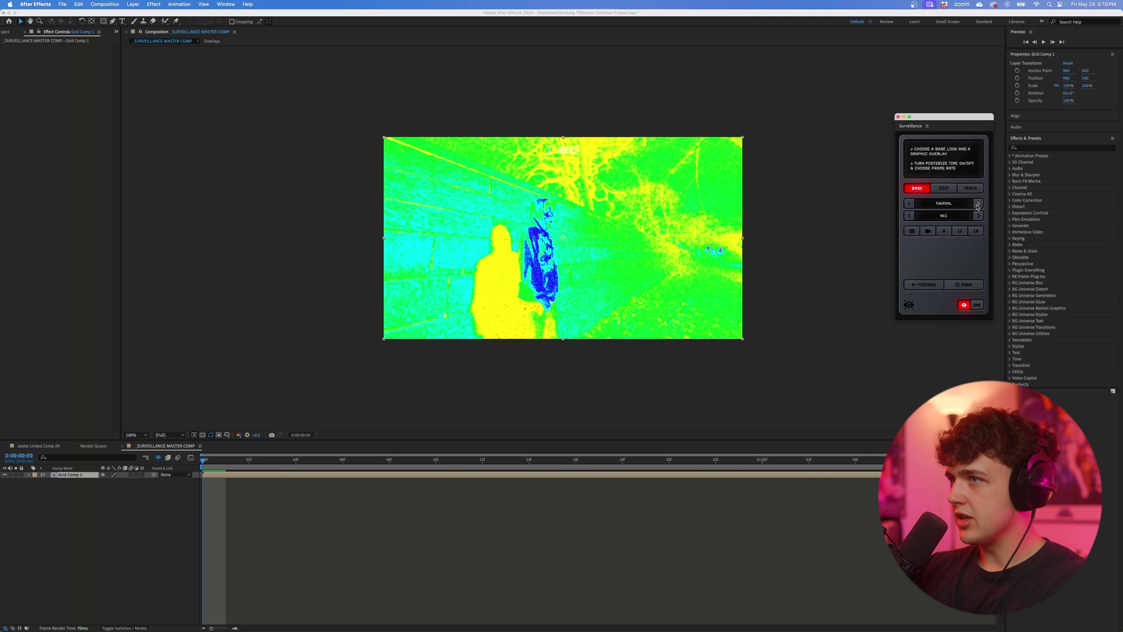
pyautogui.click(944, 188)
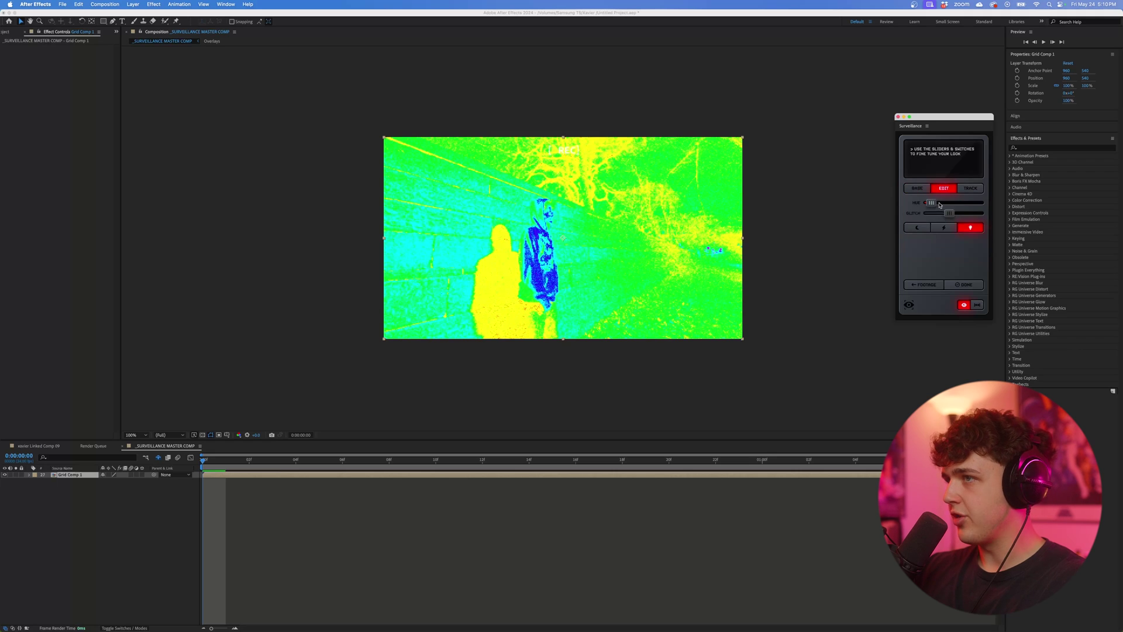
pyautogui.moveTo(940, 205); pyautogui.dragTo(964, 203)
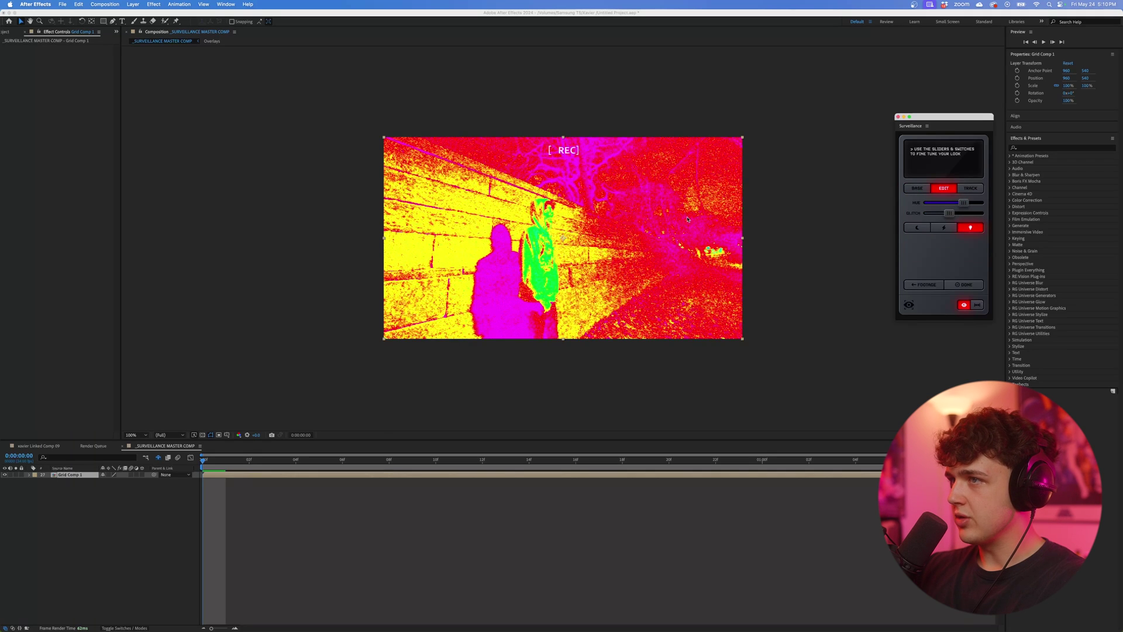
pyautogui.press('.')
# - Try the Night Vision CRT base look, raising its Quality and shifting its Hue
pyautogui.click(917, 188)
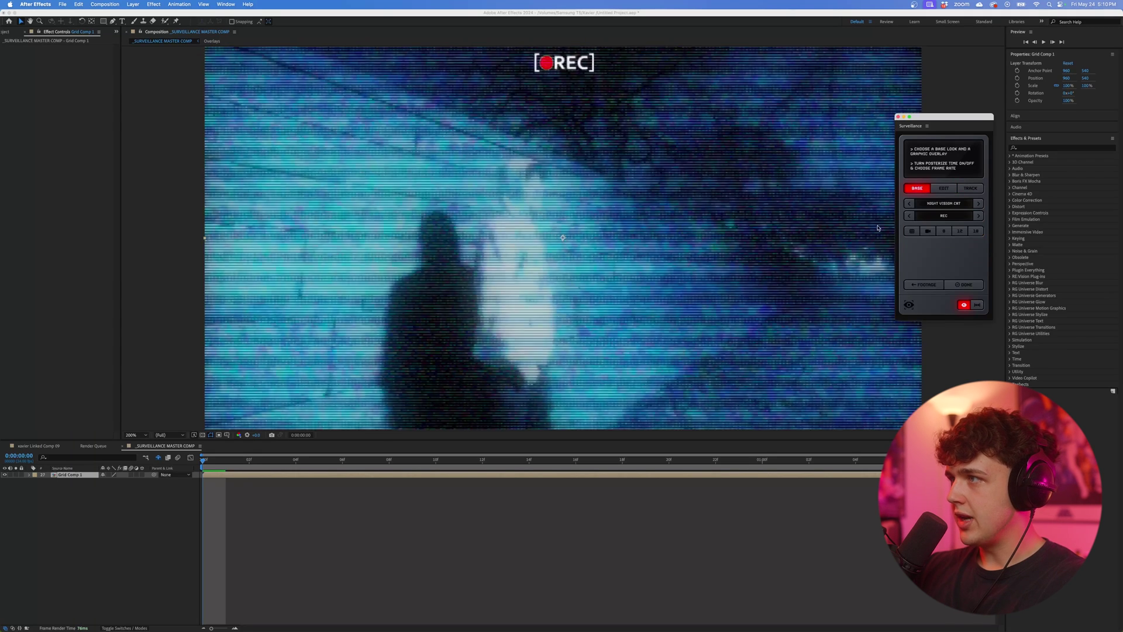
pyautogui.press(',')
pyautogui.click(944, 190)
pyautogui.moveTo(952, 202); pyautogui.dragTo(966, 203)
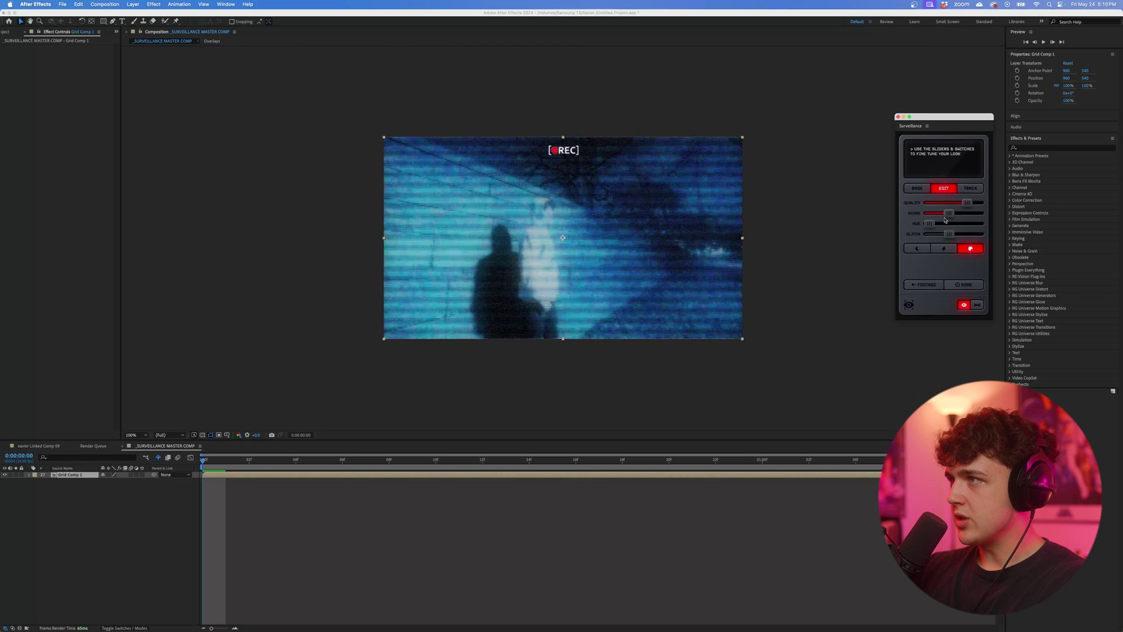
pyautogui.press('.')
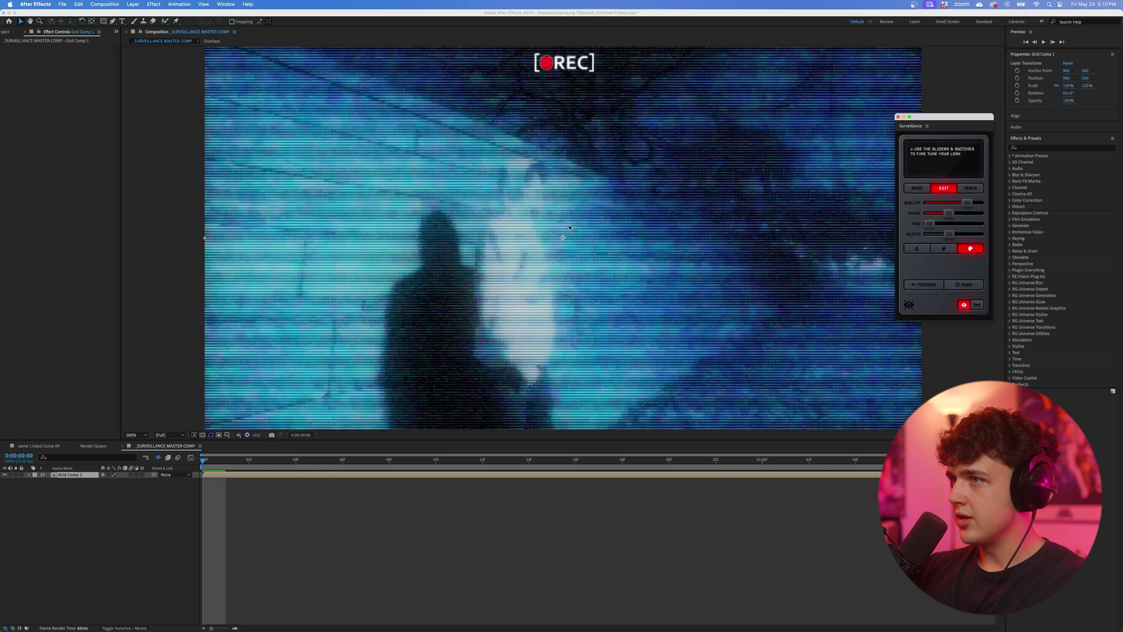
pyautogui.moveTo(929, 224); pyautogui.dragTo(953, 226)
# - Set the base look to Black & White Camcorder
pyautogui.click(917, 188)
pyautogui.click(909, 204)
pyautogui.click(911, 204)
pyautogui.click(909, 203)
pyautogui.click(910, 203)
pyautogui.click(909, 203)
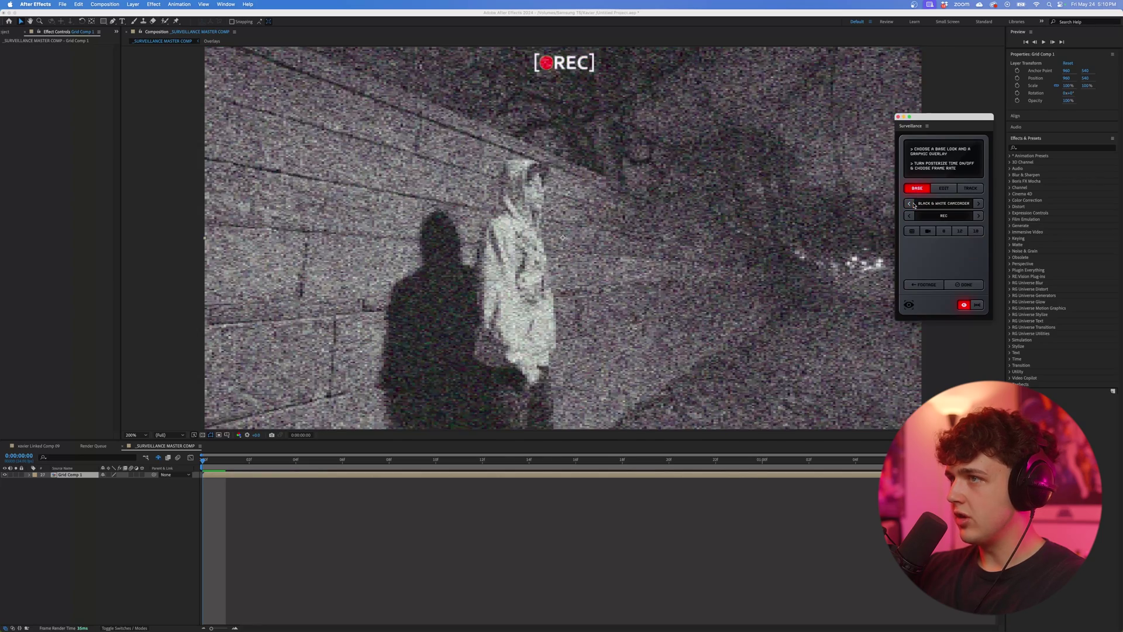
# - Fine-tune the Black & White Camcorder look by adjusting Quality, lowering Noise, turning on the lightning switch and reducing Glitch
pyautogui.press(',')
pyautogui.click(944, 188)
pyautogui.moveTo(945, 203)
pyautogui.mouseDown()
pyautogui.moveTo(974, 203)
pyautogui.moveTo(962, 203)
pyautogui.mouseUp()
pyautogui.moveTo(976, 213); pyautogui.dragTo(938, 216)
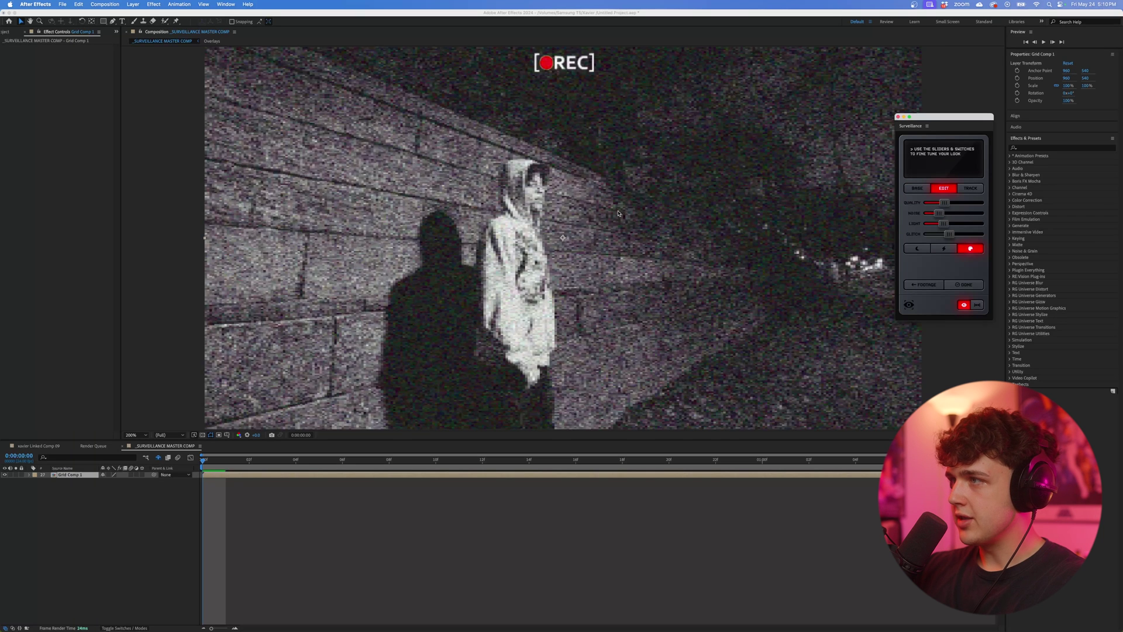
pyautogui.scroll(-1, 620, 214)
pyautogui.click(943, 248)
pyautogui.moveTo(949, 234); pyautogui.dragTo(935, 237)
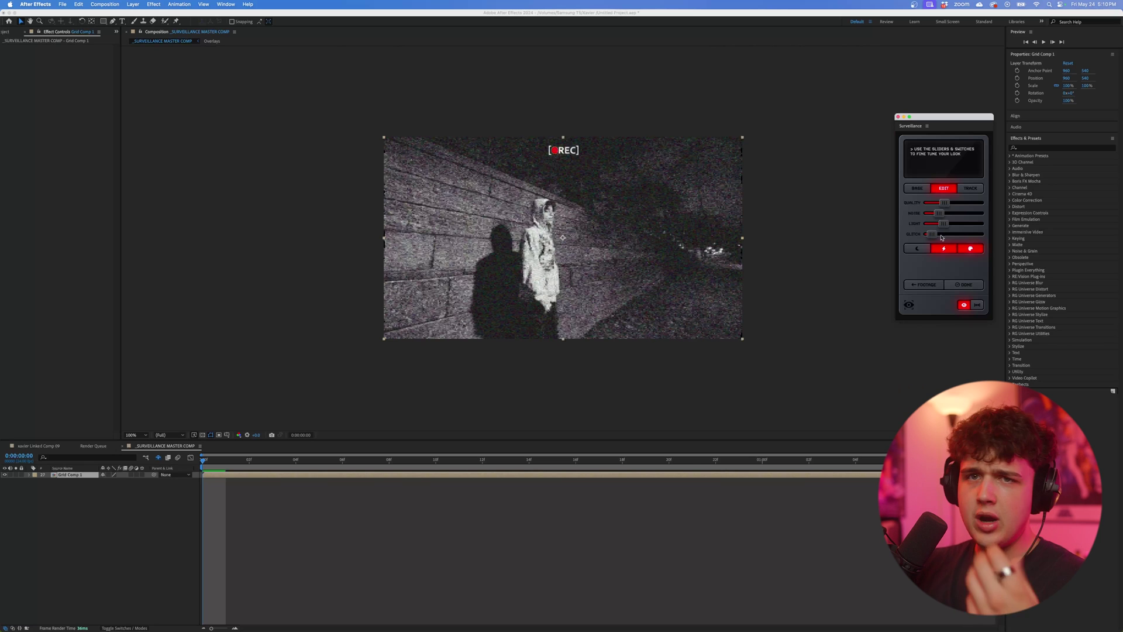
# - Add a face tracker and place it over the hooded subject's head at the start of the clip
pyautogui.click(970, 187)
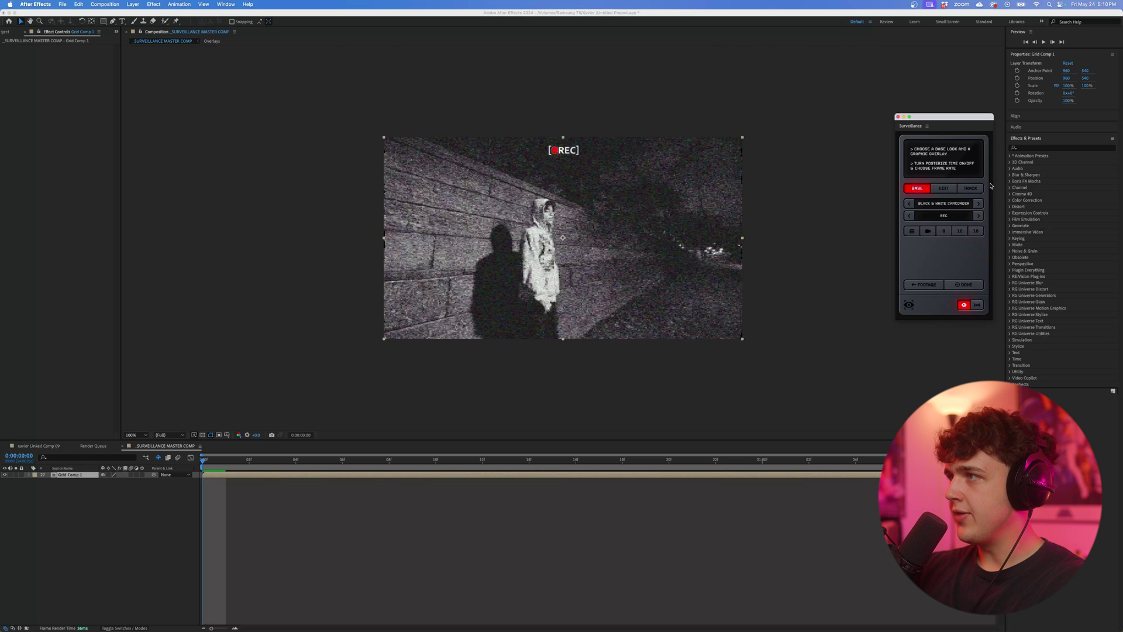
pyautogui.click(930, 203)
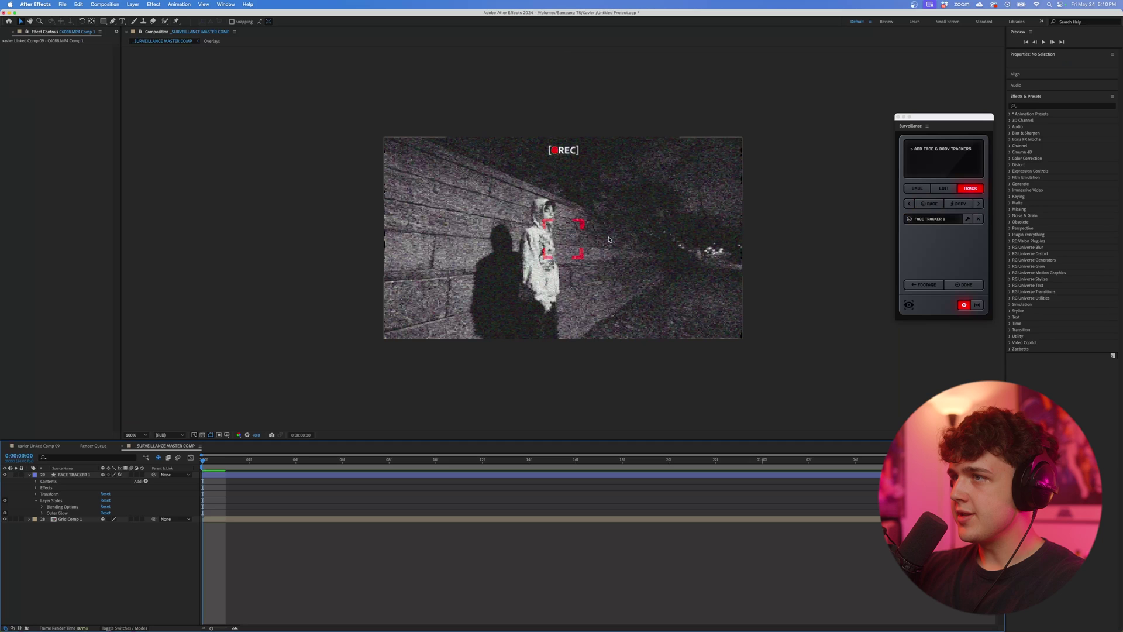
pyautogui.click(78, 476)
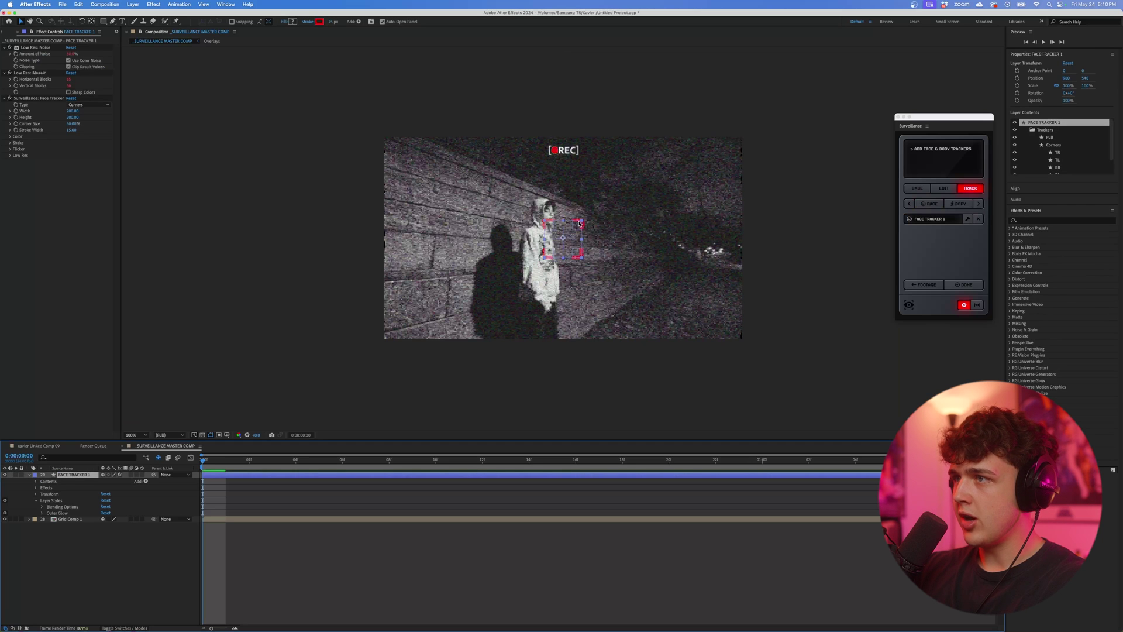
pyautogui.moveTo(579, 222); pyautogui.dragTo(558, 192)
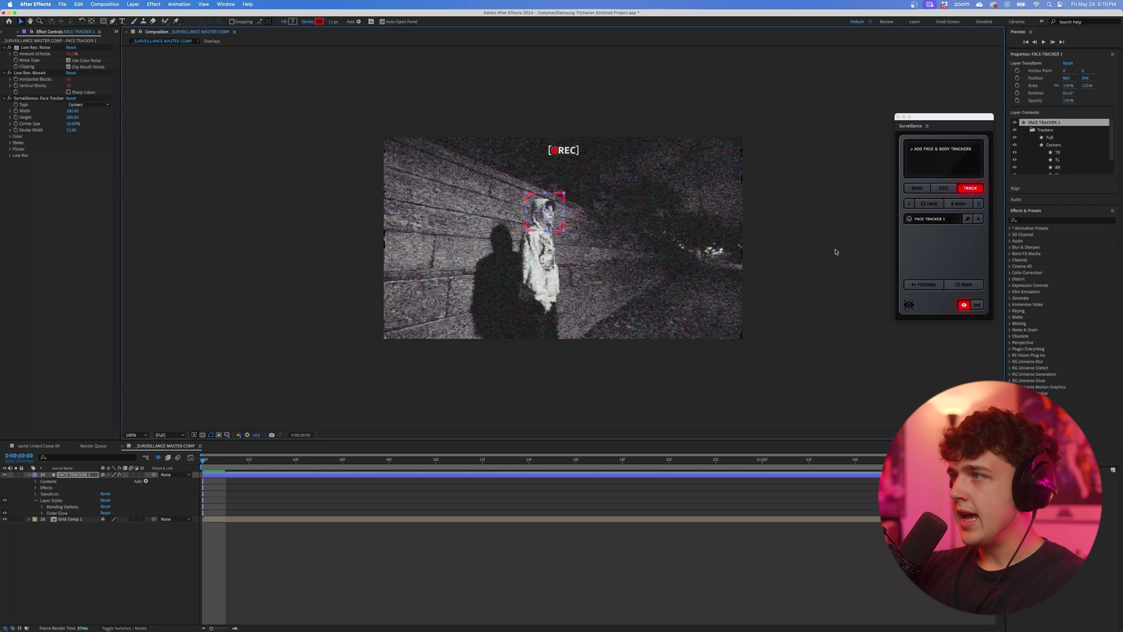
# - Edit Face Tracker 1: set its type to Full, try a blue hue and increase the shake
pyautogui.click(968, 219)
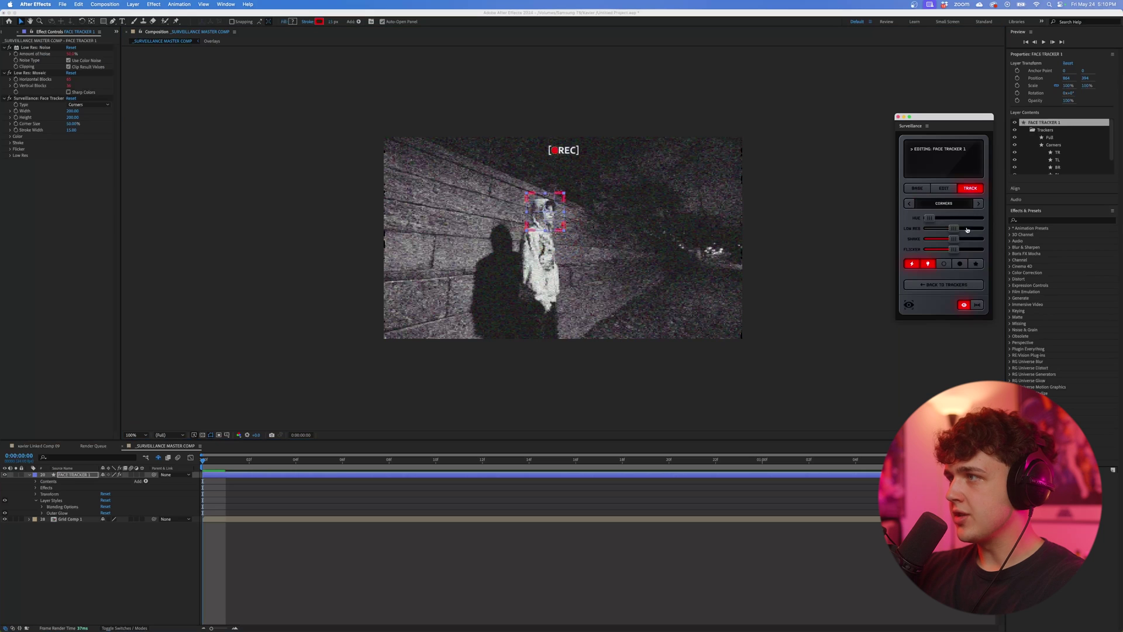
pyautogui.click(978, 205)
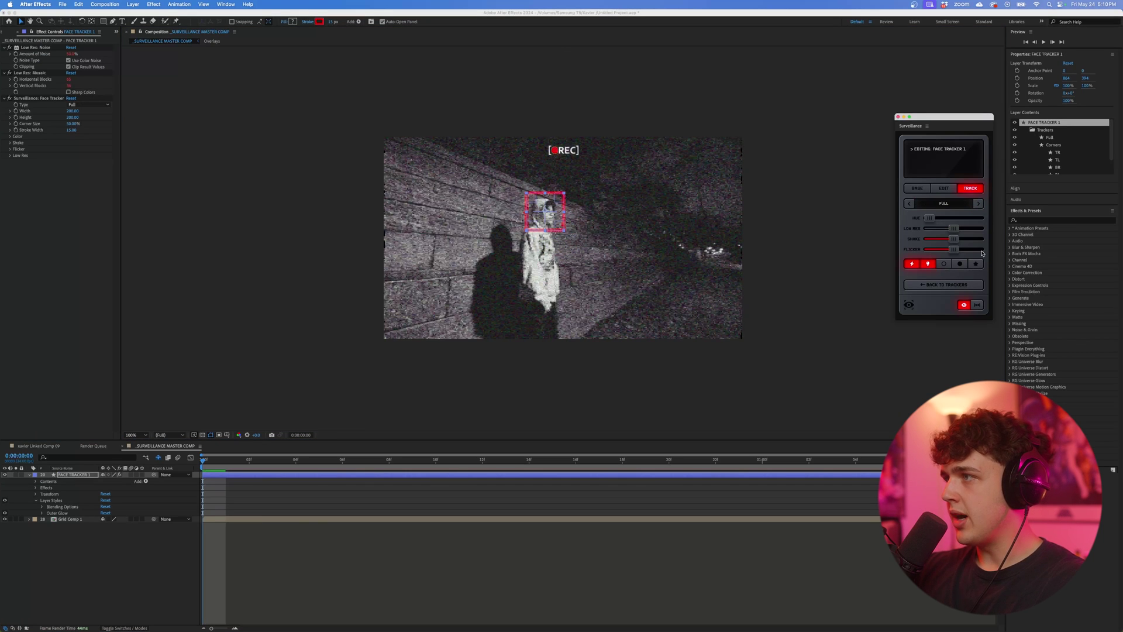
pyautogui.moveTo(956, 242); pyautogui.dragTo(949, 218)
pyautogui.click(962, 221)
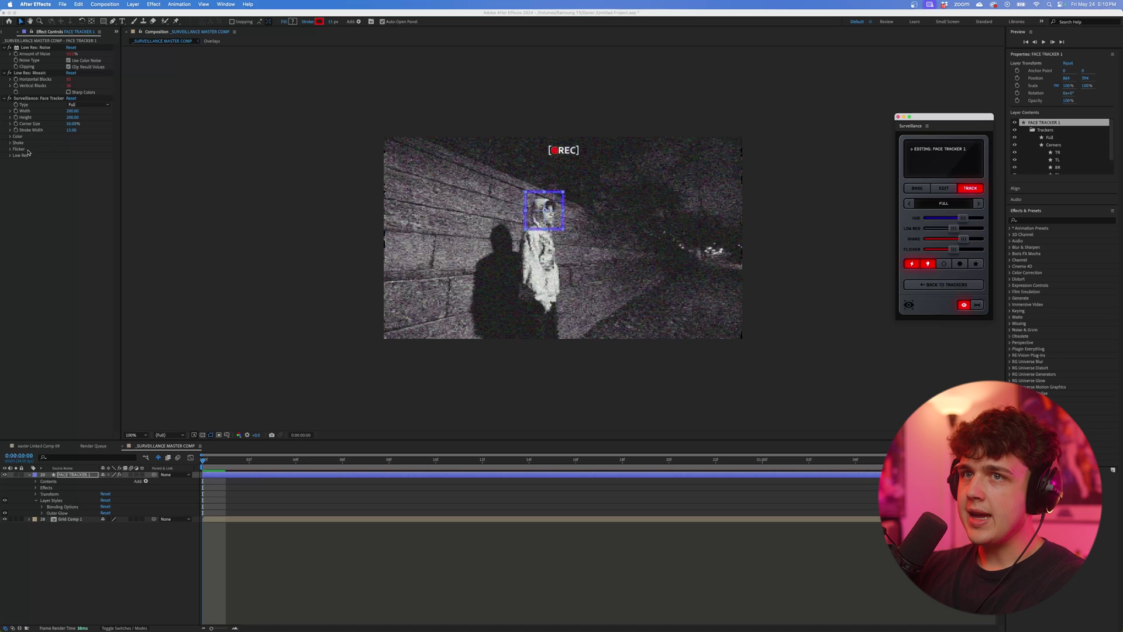
# - Expand the face tracker effect's Color, Shake, Flicker and Low Res settings and thicken the box by raising Stroke Width
pyautogui.click(11, 136)
pyautogui.click(10, 168)
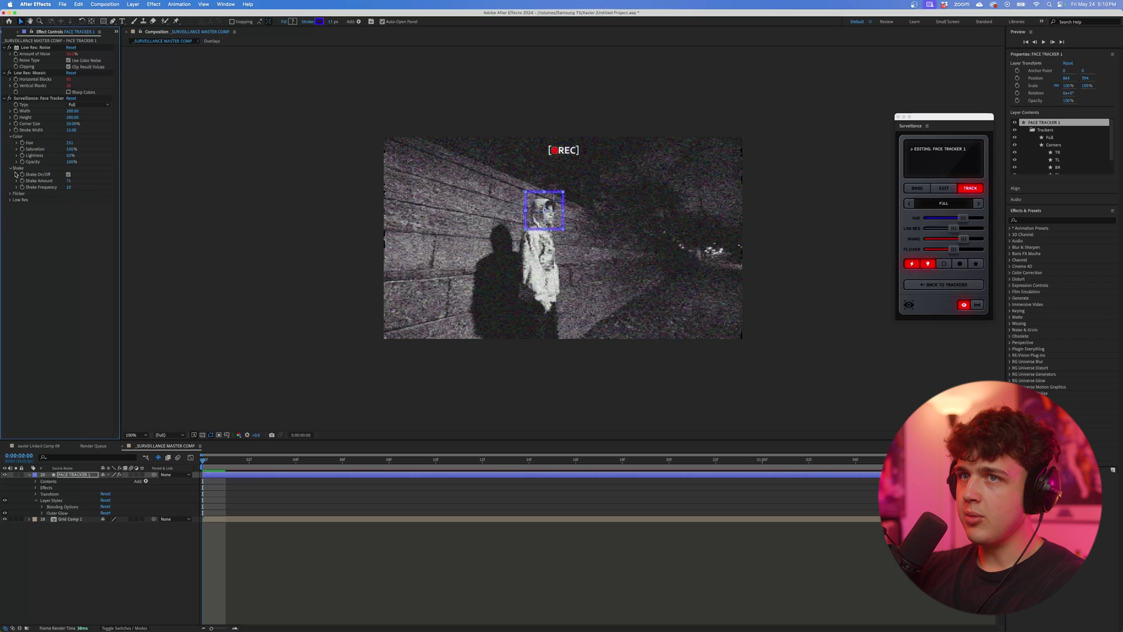
pyautogui.click(10, 193)
pyautogui.click(10, 218)
pyautogui.moveTo(72, 130)
pyautogui.mouseDown()
pyautogui.moveTo(303, 130)
pyautogui.moveTo(186, 133)
pyautogui.mouseUp()
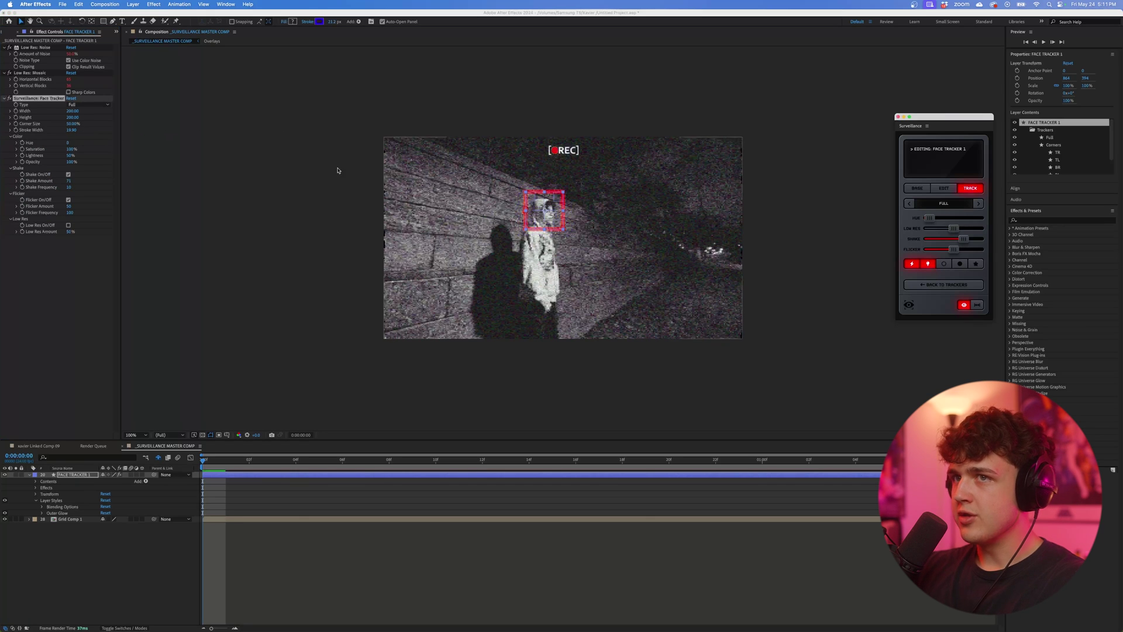
# - Preview the clip to 0:00:01:02, reduce the tracker's Stroke Width and move the box down onto the subject's head
pyautogui.click(214, 464)
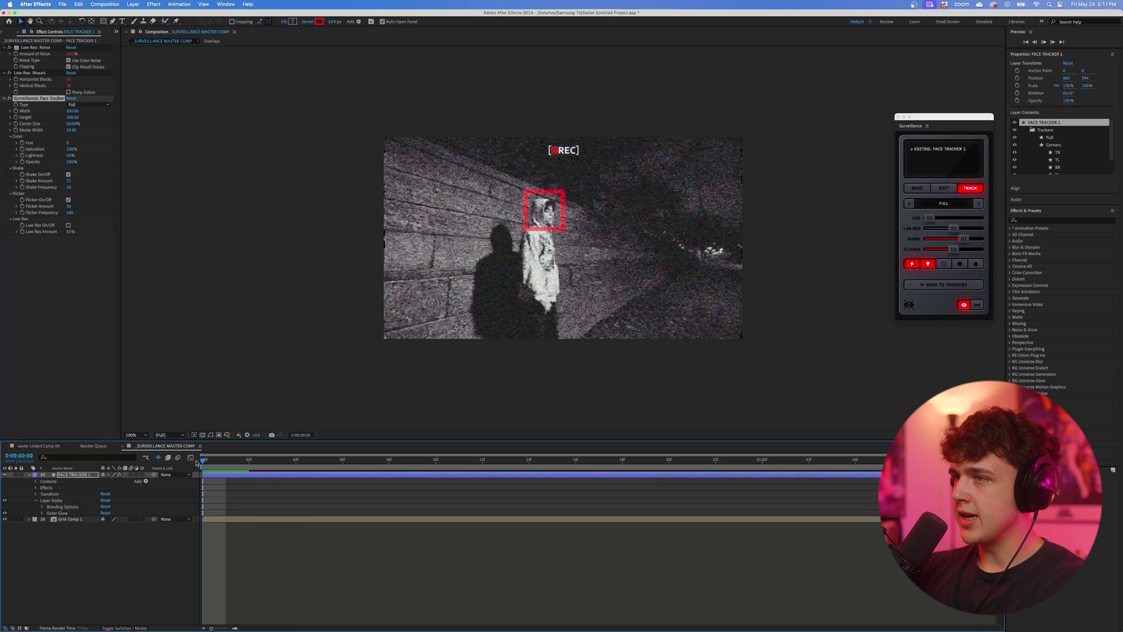
pyautogui.press('space')
pyautogui.press('space')
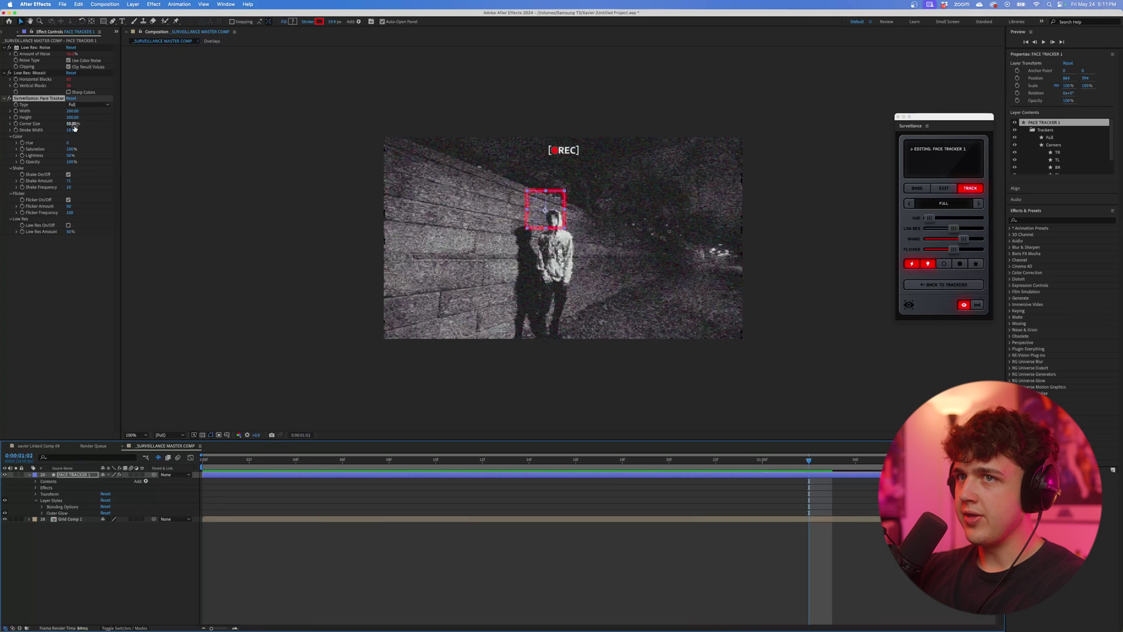
pyautogui.moveTo(74, 128); pyautogui.dragTo(43, 134)
pyautogui.moveTo(550, 207); pyautogui.dragTo(557, 216)
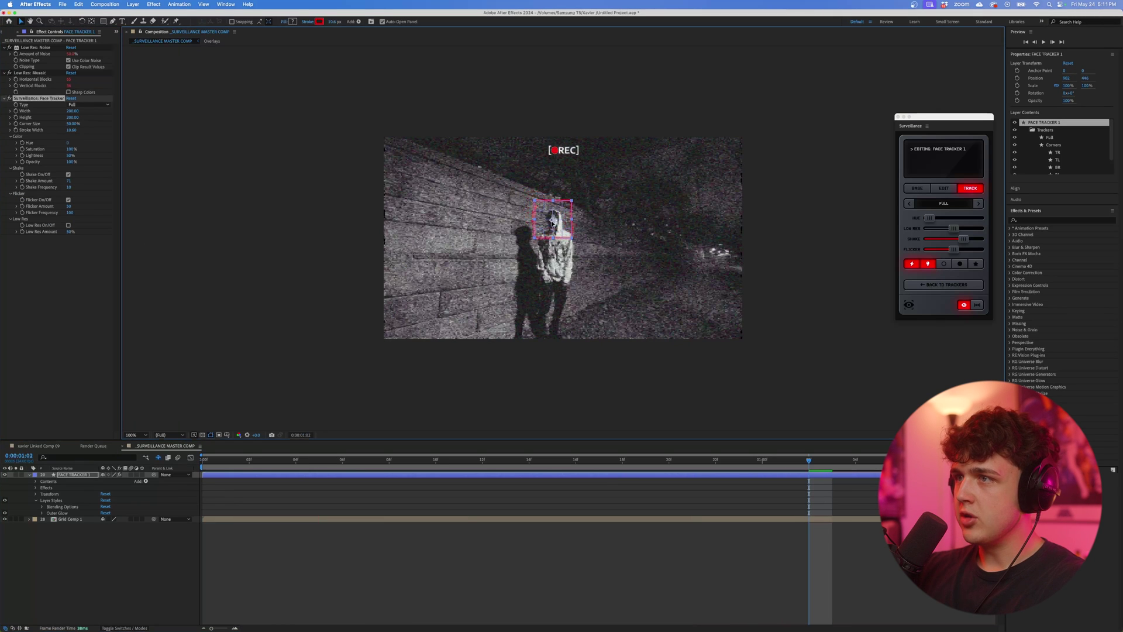
# - Start Position and Scale keyframes for Face Tracker 1 at the beginning of the composition
pyautogui.press('Home')
pyautogui.click(36, 494)
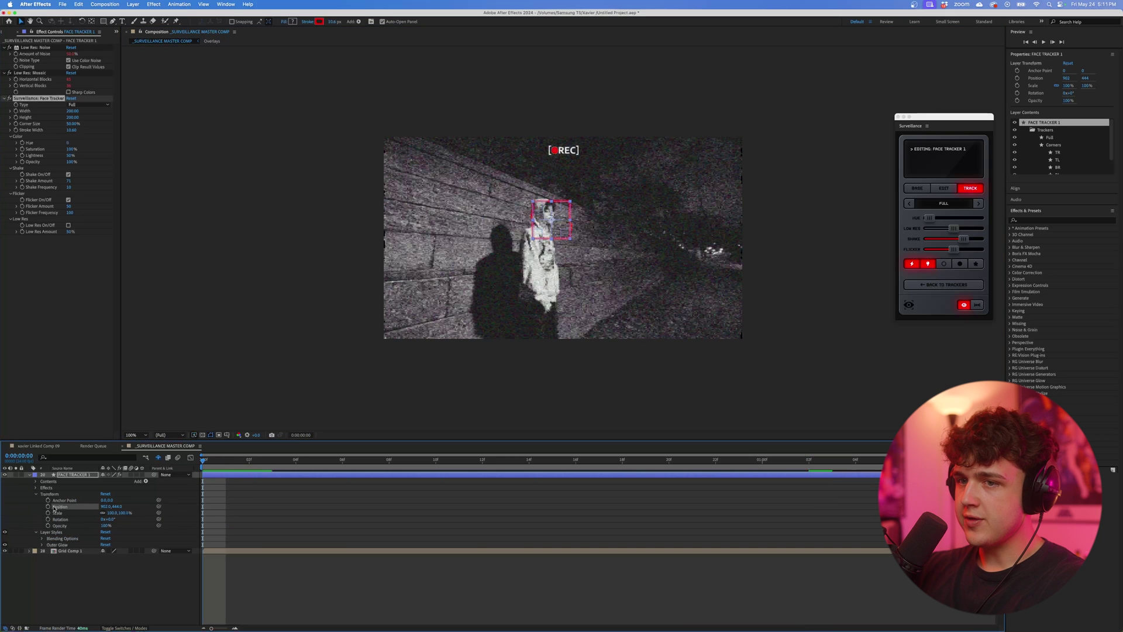
pyautogui.click(48, 506)
pyautogui.click(48, 512)
# - Scale the tracker to 61% at 0:00:01:09, adjust its earlier placement to follow the head and preview the animation
pyautogui.press('space')
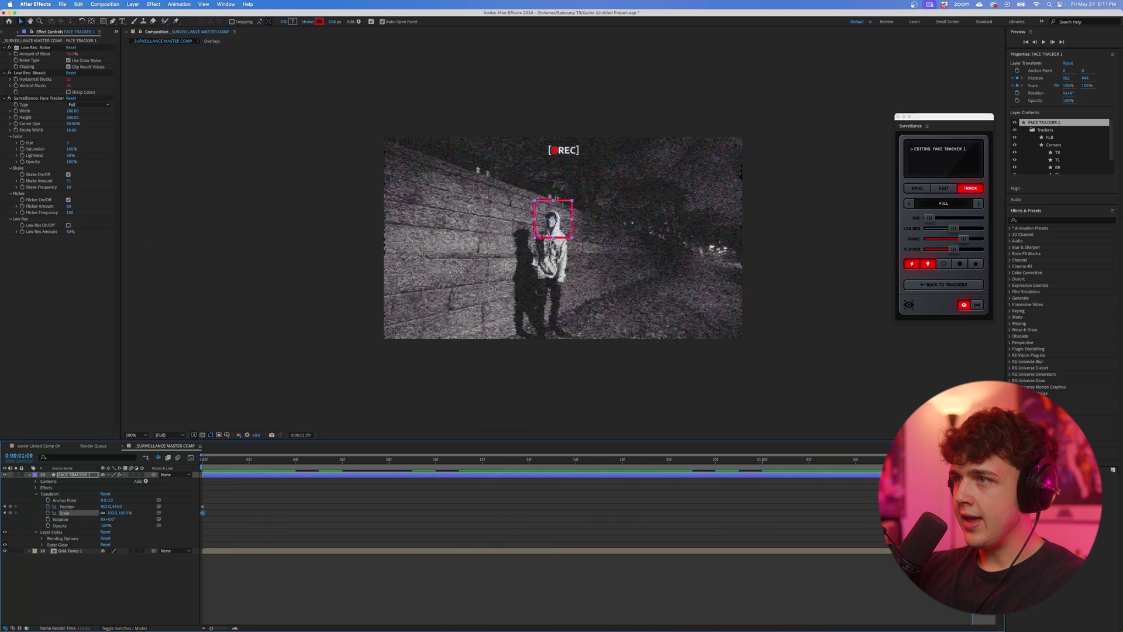
pyautogui.moveTo(115, 513); pyautogui.dragTo(93, 513)
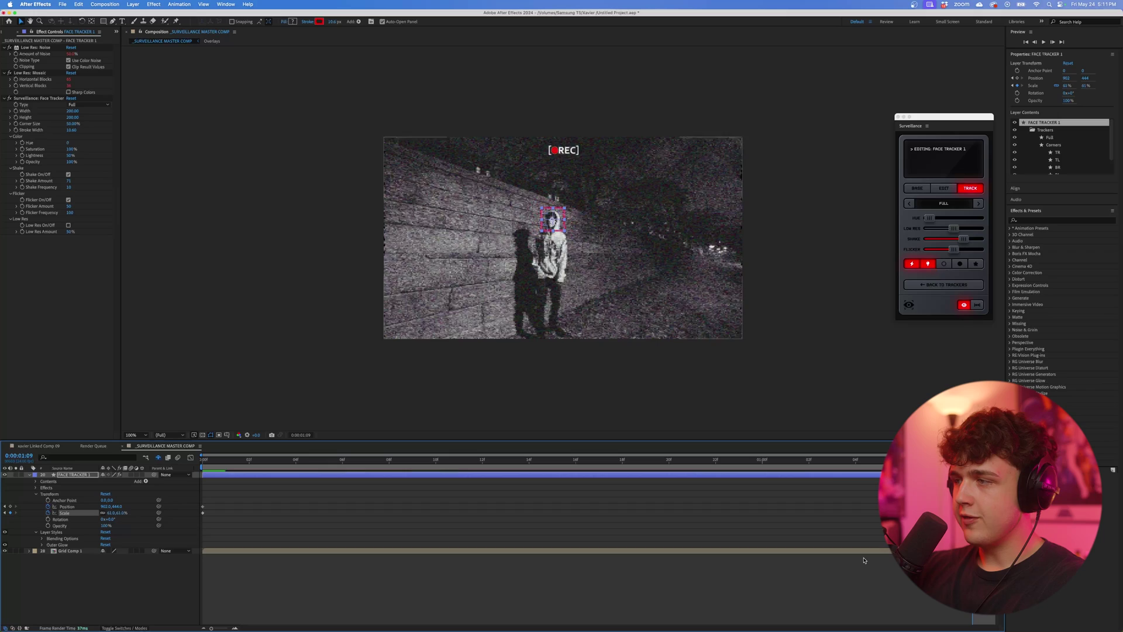
pyautogui.moveTo(972, 460); pyautogui.dragTo(399, 492)
pyautogui.press('space')
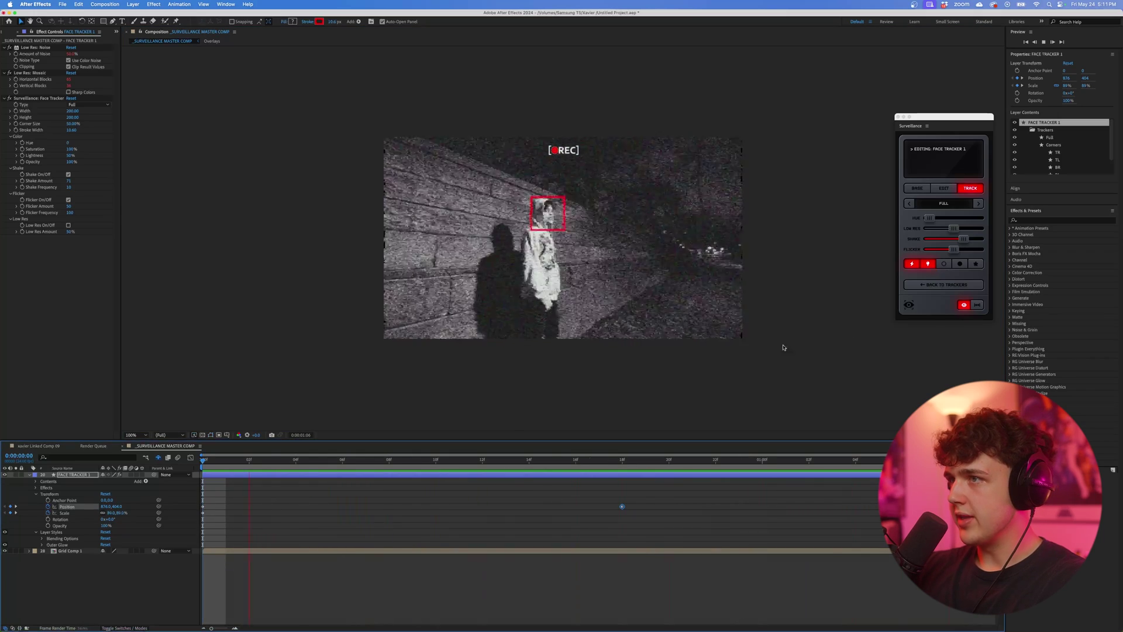
# - Finish the surveillance setup and name the final composition facetrack
pyautogui.click(971, 286)
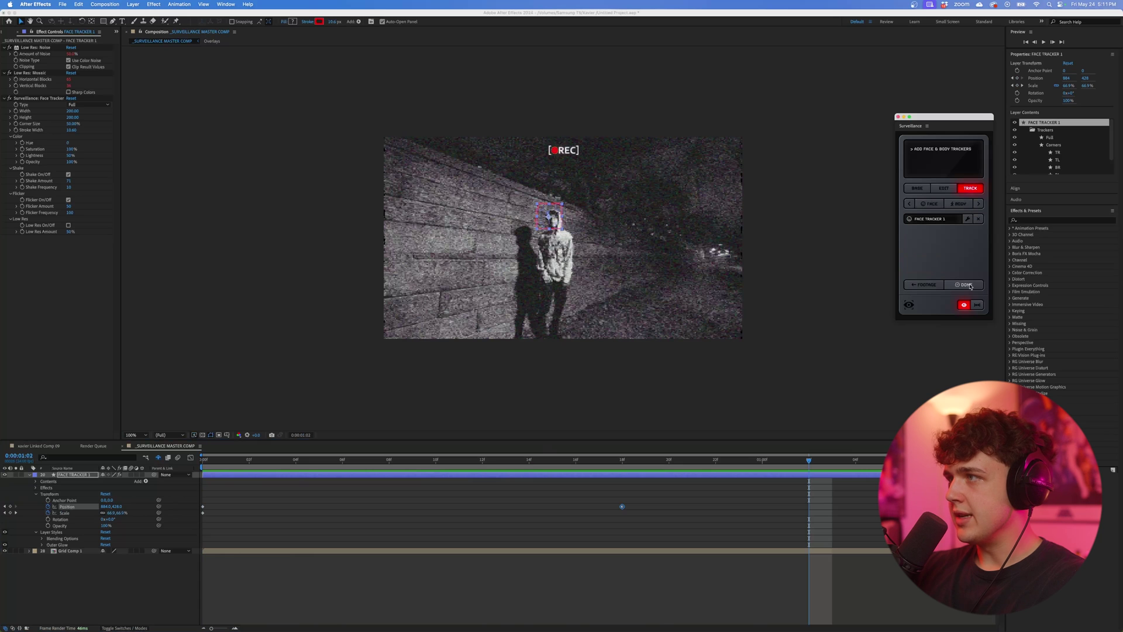
pyautogui.click(966, 285)
pyautogui.click(554, 318)
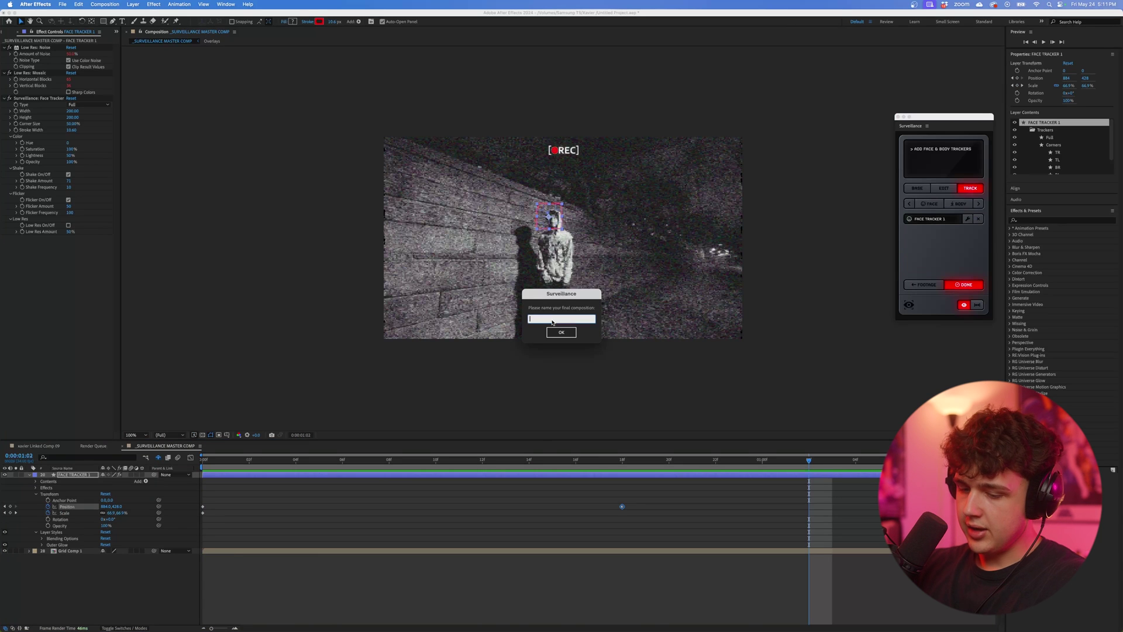
pyautogui.write('facetrack')
pyautogui.press('Return')
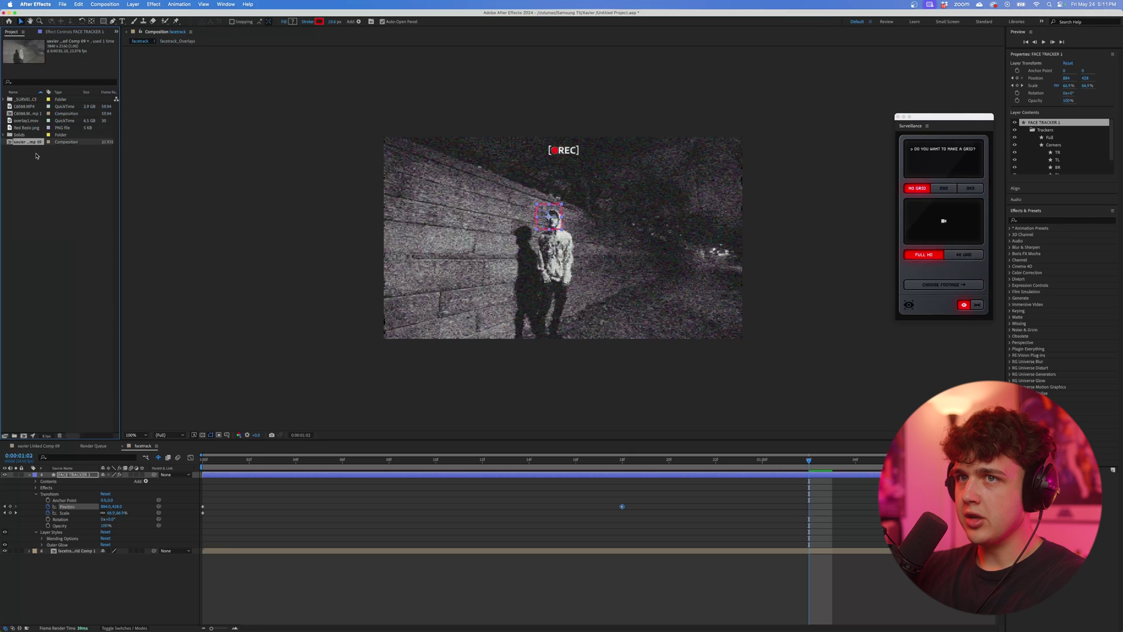
# - Expand the surveillance project folder with its Assets and facetrack subfolders, and open the facetrack composition
pyautogui.click(5, 100)
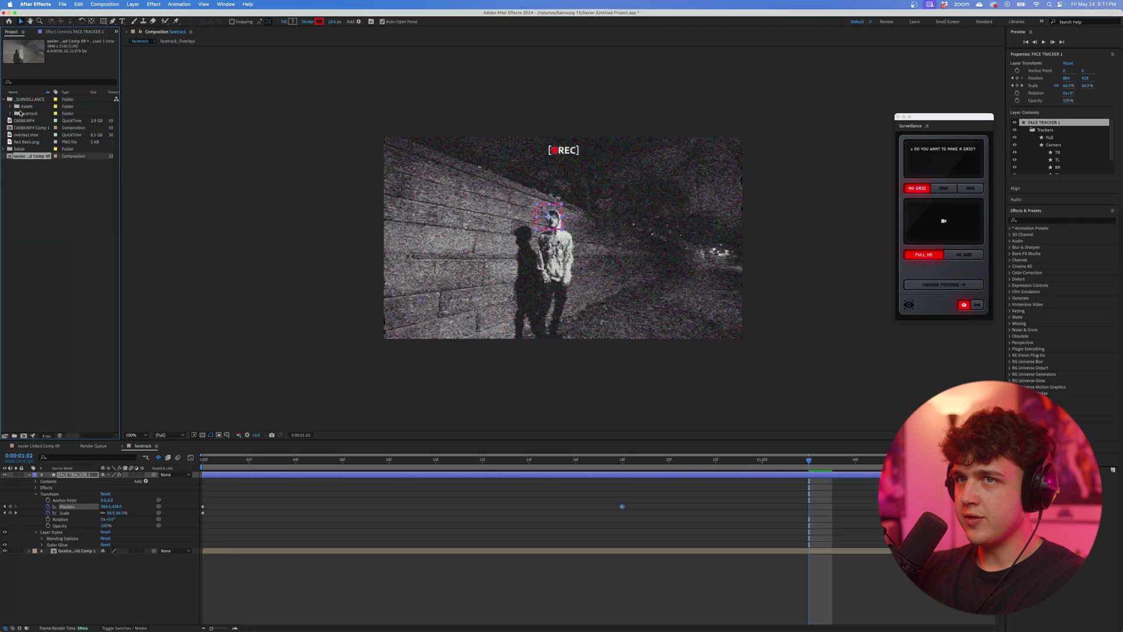
pyautogui.click(10, 113)
pyautogui.click(10, 107)
pyautogui.doubleClick(37, 128)
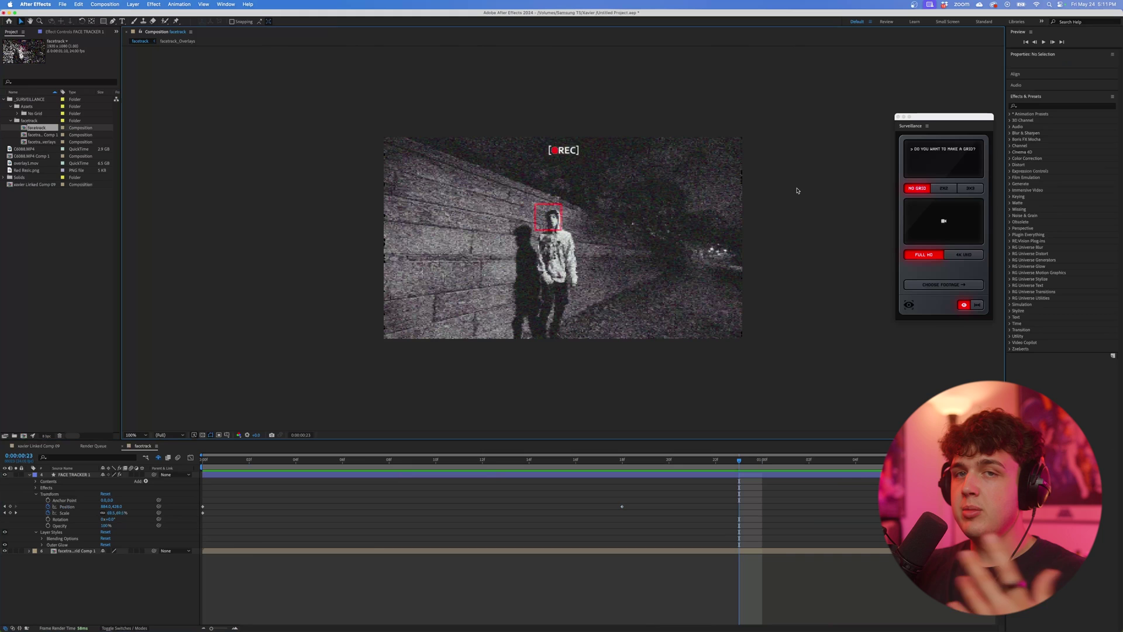